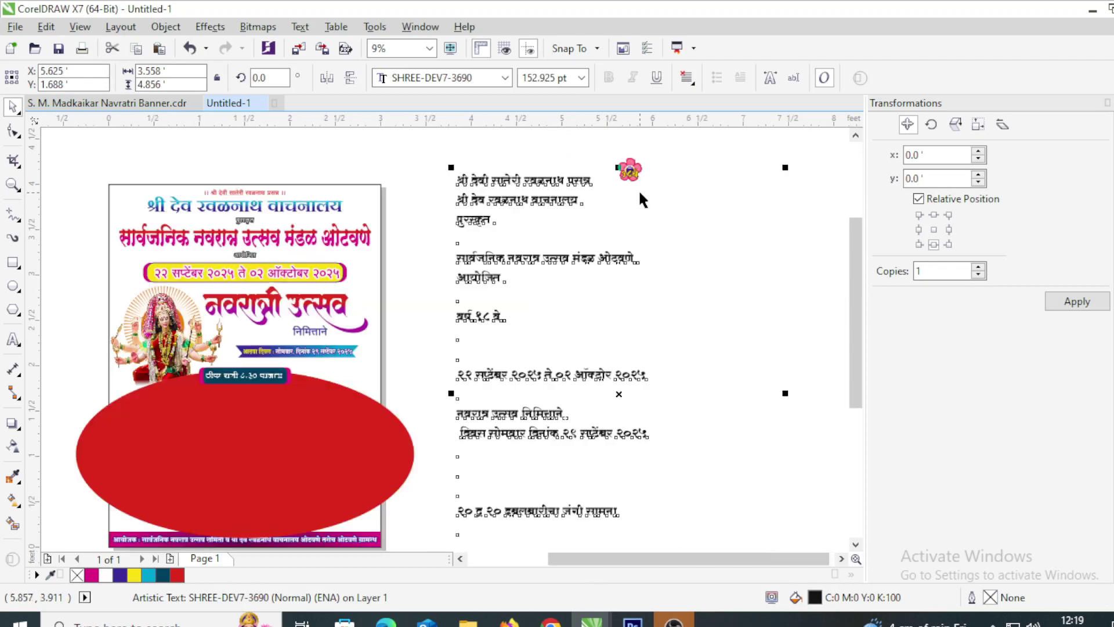
Step: Delete the text already used in the poster from the text block beside the page, keeping everything from the "डबलबारीचा जंगी सामना" line onward
{"action": "left_click", "coordinate": [639, 190]}
{"action": "double_click", "coordinate": [646, 434]}
{"action": "left_click_drag", "start_coordinate": [646, 434], "coordinate": [457, 177]}
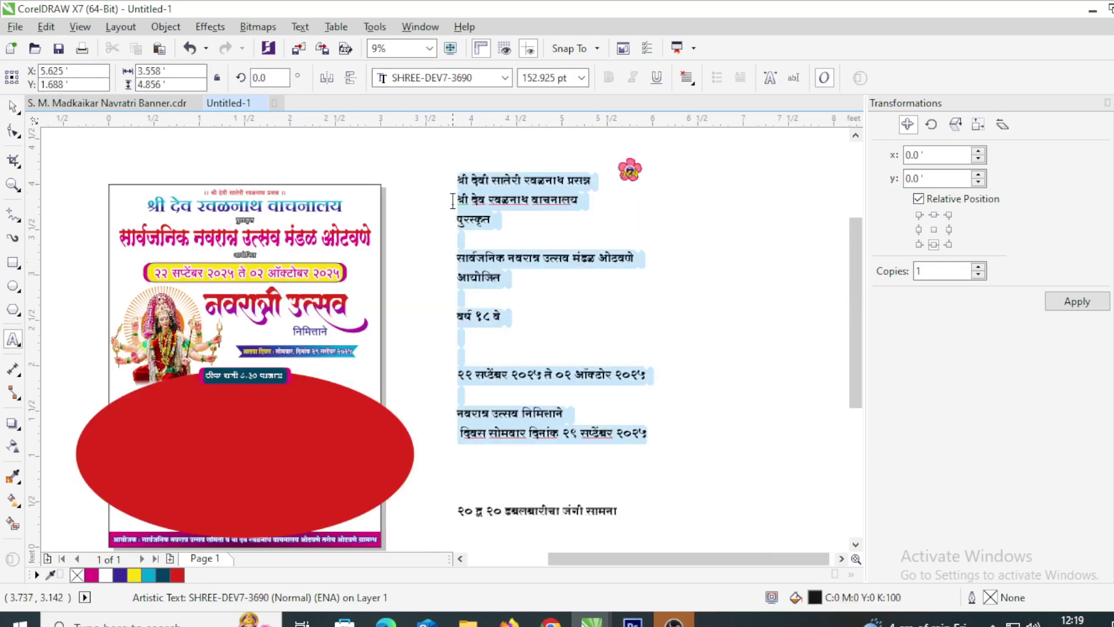
{"action": "key", "text": "Delete"}
{"action": "scroll", "coordinate": [473, 243], "scroll_direction": "up", "scroll_amount": 2}
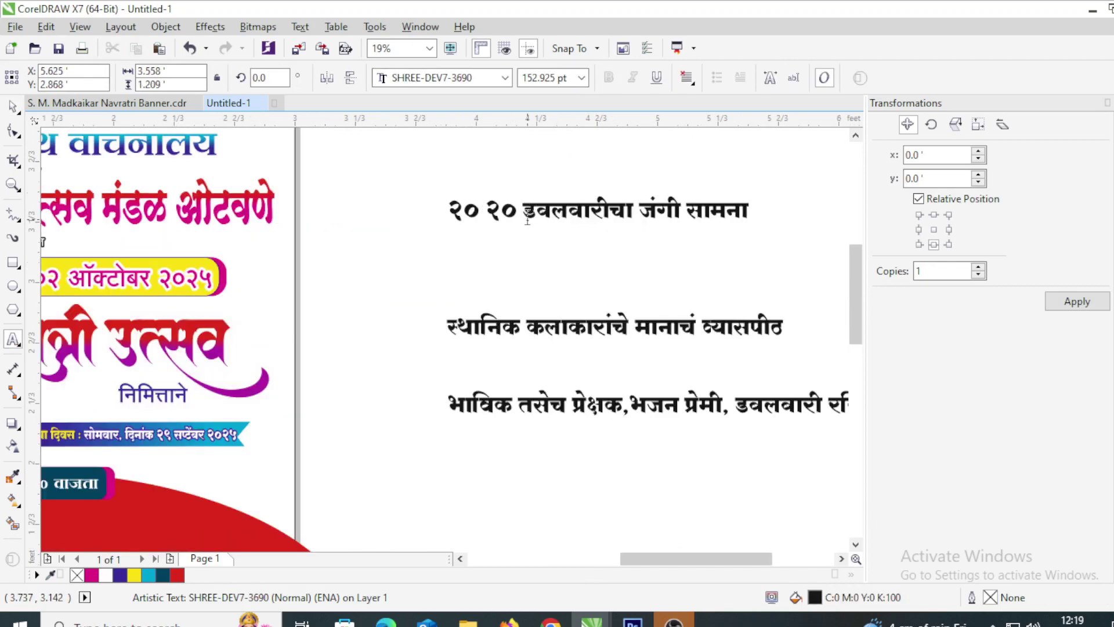
Step: Move the २० २० text out of the block into its own text object below the page, set in SHREE-DEV7-0712
{"action": "scroll", "coordinate": [506, 283], "scroll_direction": "down", "scroll_amount": 4}
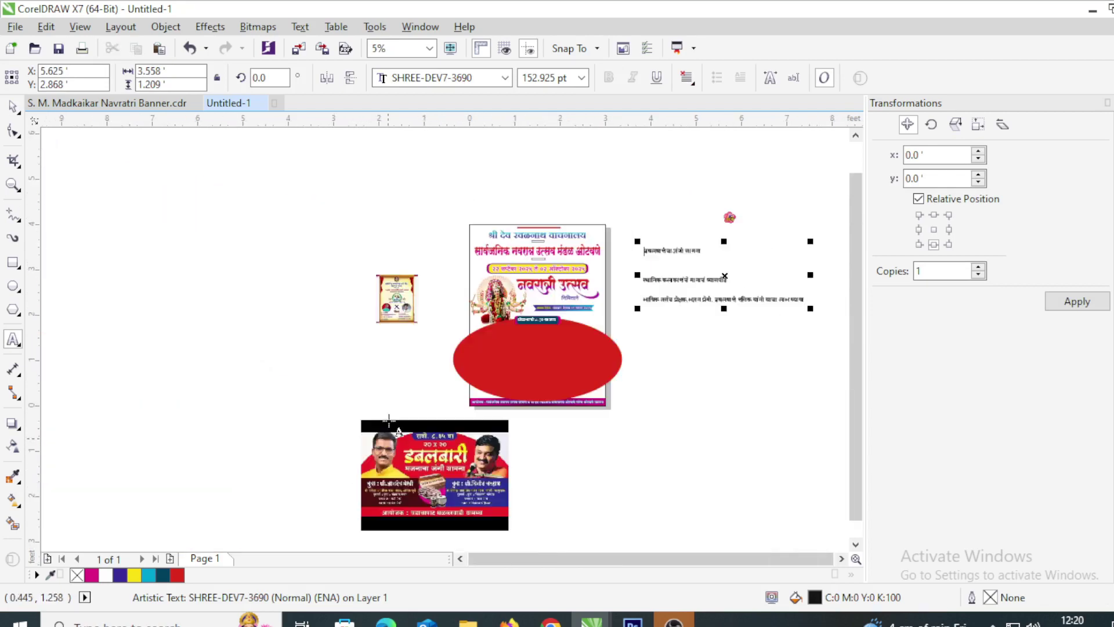
{"action": "scroll", "coordinate": [493, 440], "scroll_direction": "up", "scroll_amount": 2}
{"action": "left_click", "coordinate": [603, 391]}
{"action": "left_click", "coordinate": [442, 79]}
{"action": "left_click", "coordinate": [462, 146]}
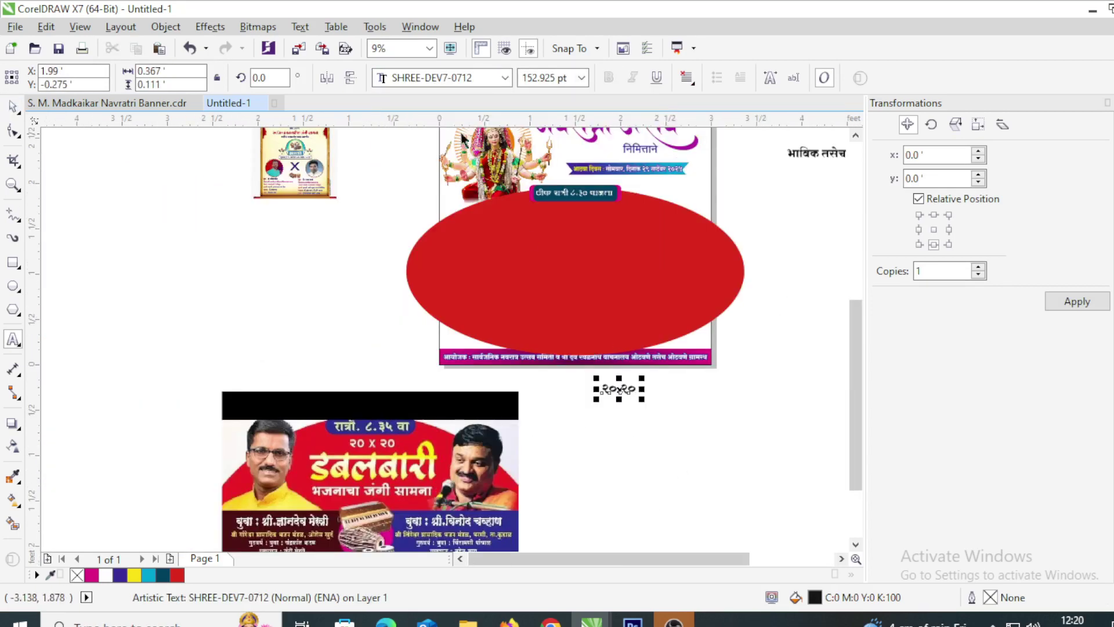
Step: Insert an Arial X between the two २० numbers and set its size to 100 pt
{"action": "scroll", "coordinate": [628, 395], "scroll_direction": "up", "scroll_amount": 2}
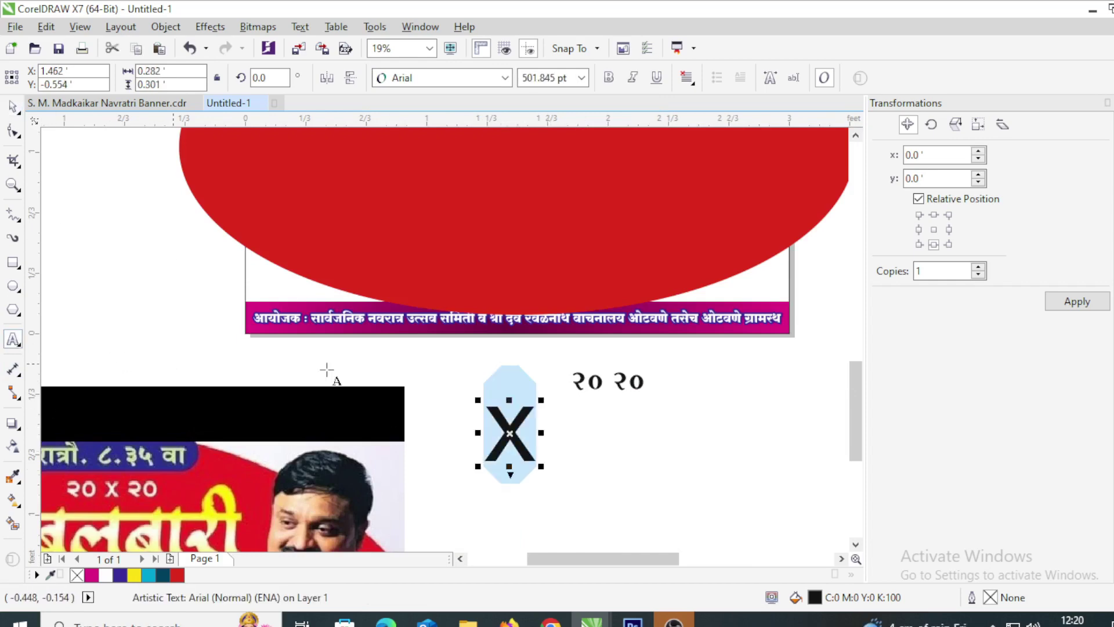
{"action": "key", "text": "ctrl+x"}
{"action": "left_click", "coordinate": [608, 383]}
{"action": "key", "text": "ctrl+v"}
{"action": "double_click", "coordinate": [638, 368]}
{"action": "left_click", "coordinate": [551, 77]}
{"action": "type", "text": "100"}
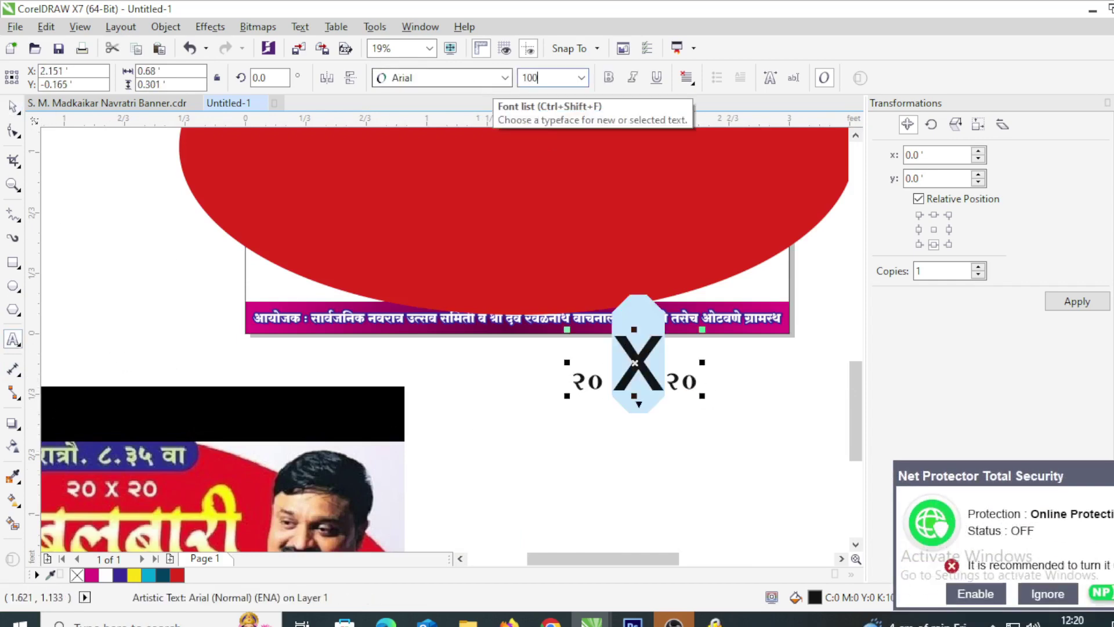
{"action": "key", "text": "Return"}
{"action": "key", "text": "Escape"}
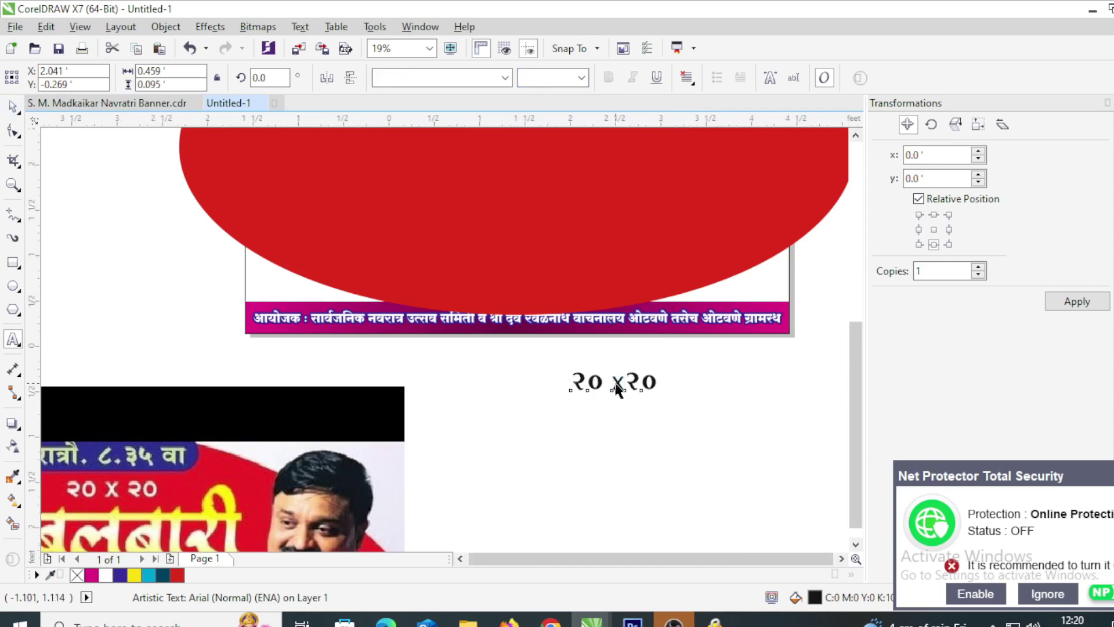
Step: Centre the "२० x२०" text on the red ellipse just below the time label and colour it white
{"action": "scroll", "coordinate": [635, 381], "scroll_direction": "down", "scroll_amount": 2}
{"action": "left_click", "coordinate": [620, 242], "text": "shift"}
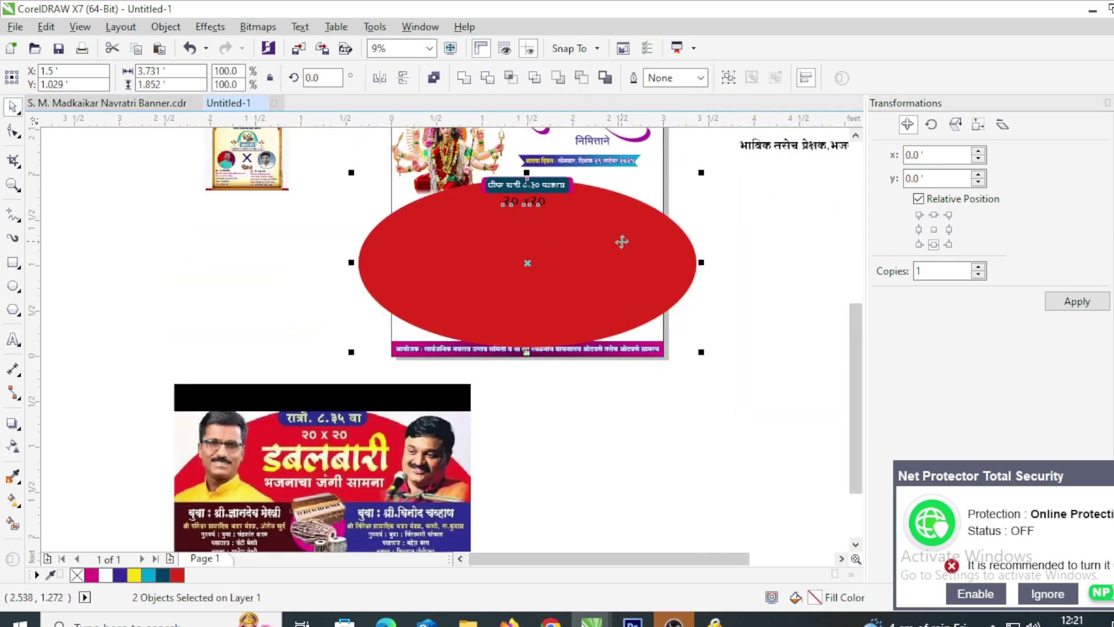
{"action": "left_click", "coordinate": [575, 446]}
{"action": "scroll", "coordinate": [575, 446], "scroll_direction": "down", "scroll_amount": 1}
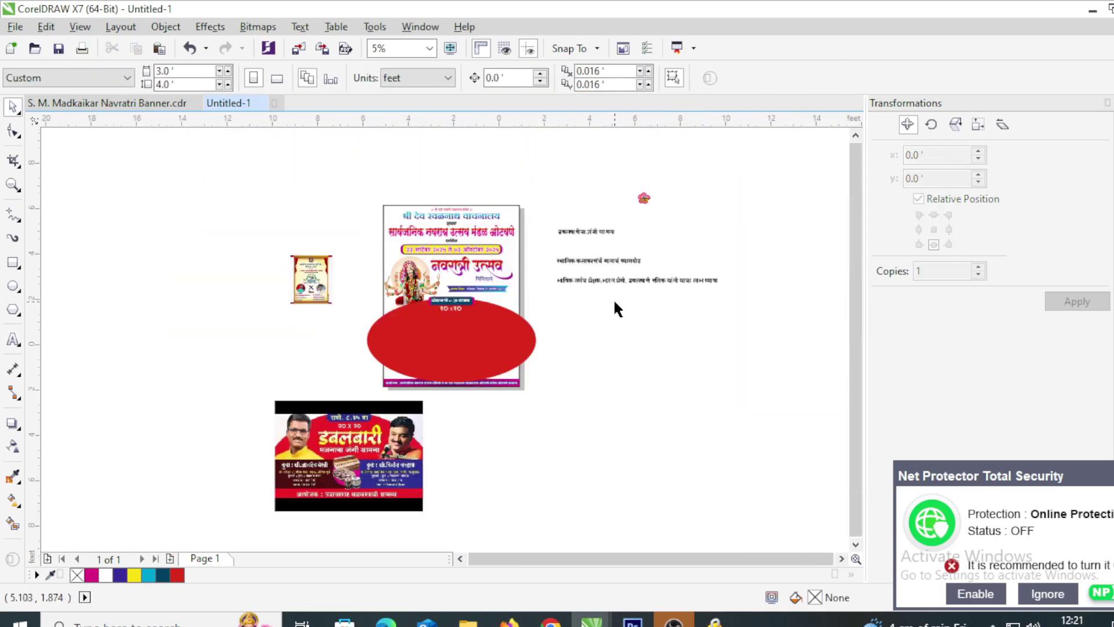
Step: Move the "डबलबारीचा जंगी सामना" line beside the ellipse and split it after डबलबारीचा
{"action": "scroll", "coordinate": [539, 299], "scroll_direction": "up", "scroll_amount": 1}
{"action": "left_click", "coordinate": [369, 415]}
{"action": "left_click", "coordinate": [618, 379]}
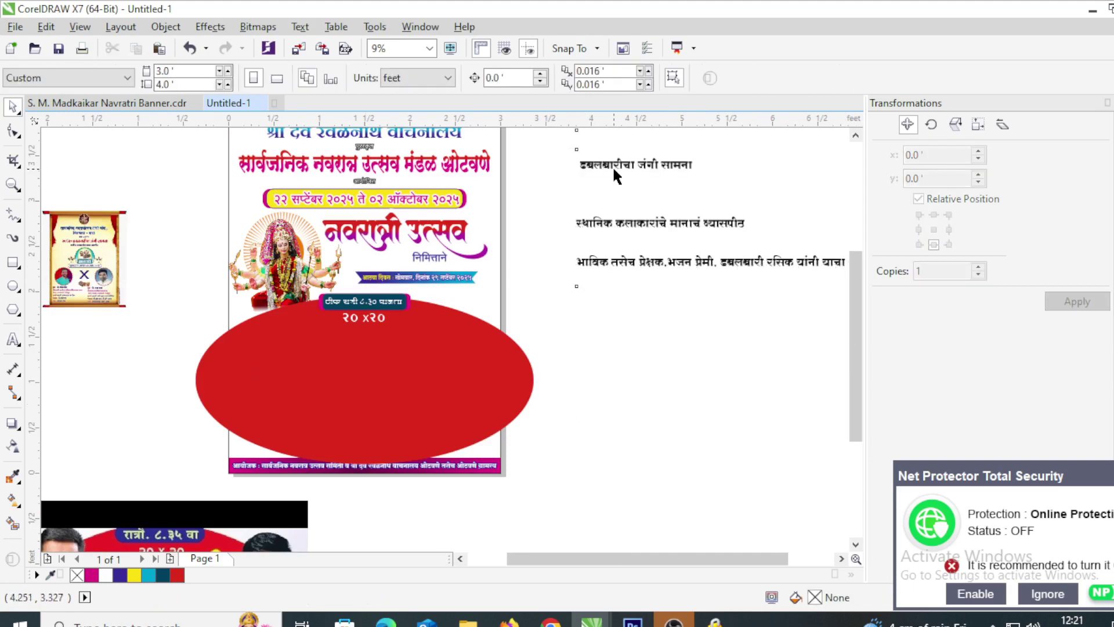
{"action": "left_click_drag", "start_coordinate": [616, 174], "coordinate": [608, 375]}
{"action": "scroll", "coordinate": [771, 137], "scroll_direction": "down", "scroll_amount": 1}
{"action": "scroll", "coordinate": [696, 319], "scroll_direction": "up", "scroll_amount": 1}
{"action": "scroll", "coordinate": [592, 270], "scroll_direction": "up", "scroll_amount": 1}
{"action": "double_click", "coordinate": [593, 271]}
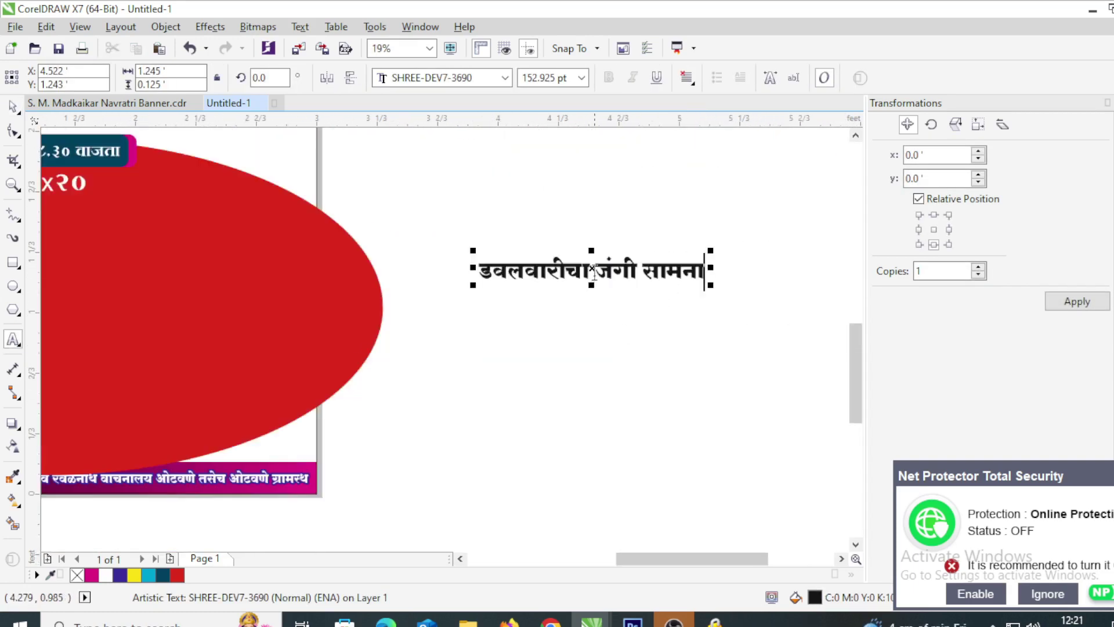
{"action": "left_click", "coordinate": [593, 271]}
{"action": "key", "text": "Return"}
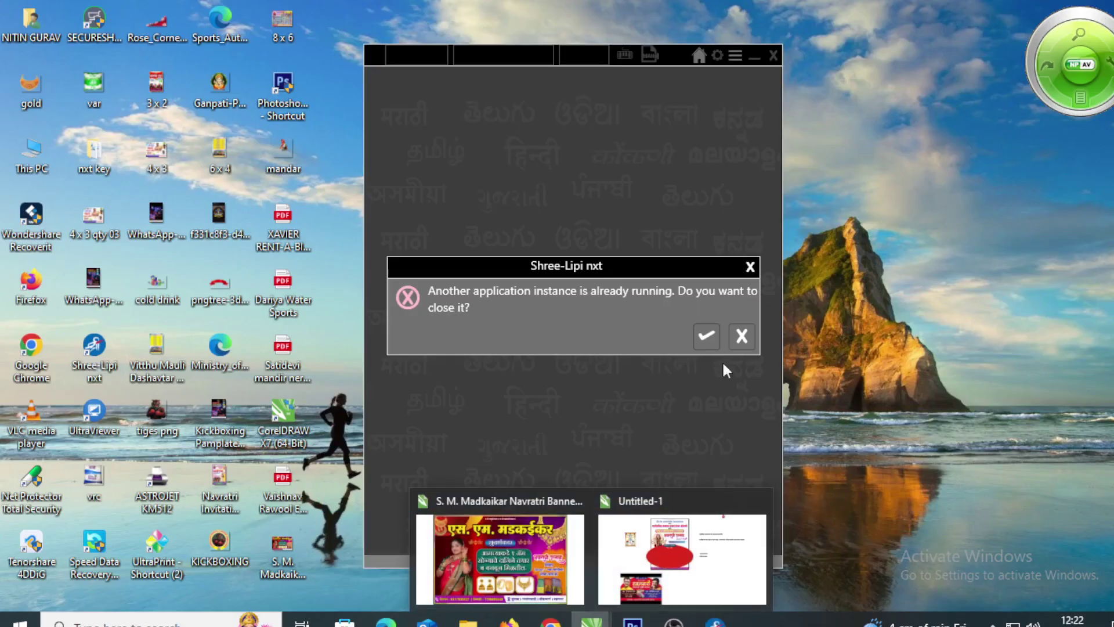
Step: Dismiss the Shree-Lipi nxt dialog and, back in CorelDRAW, set the डबलबारीचा text in SHREE-DEV7-2317
{"action": "left_click", "coordinate": [742, 336]}
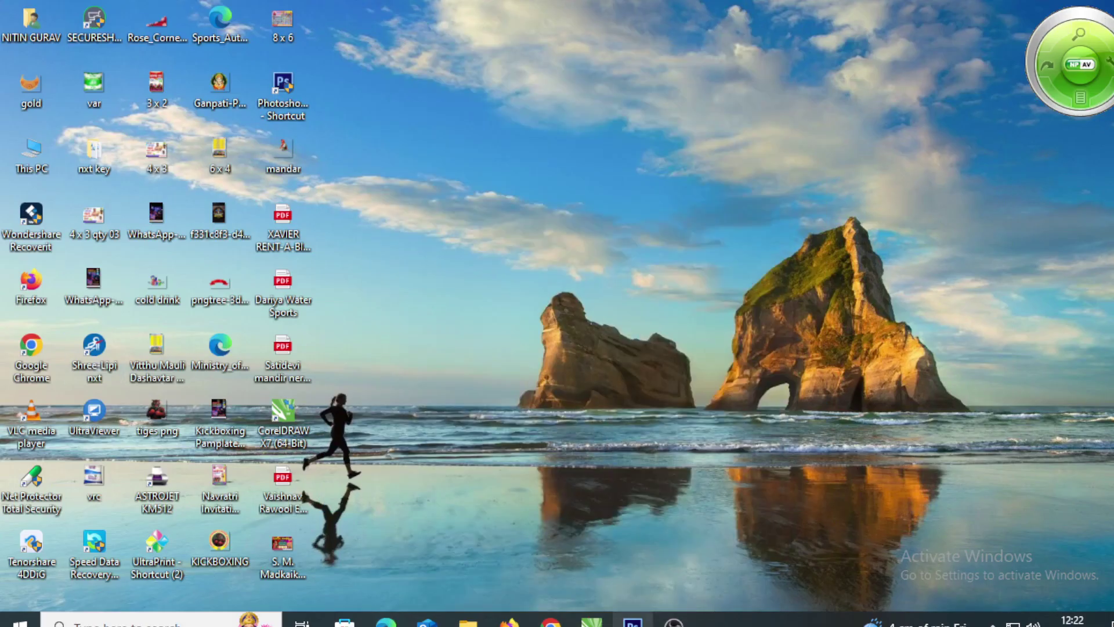
{"action": "left_click", "coordinate": [607, 500]}
{"action": "left_click", "coordinate": [535, 259]}
{"action": "left_click", "coordinate": [505, 77]}
{"action": "left_click", "coordinate": [497, 183]}
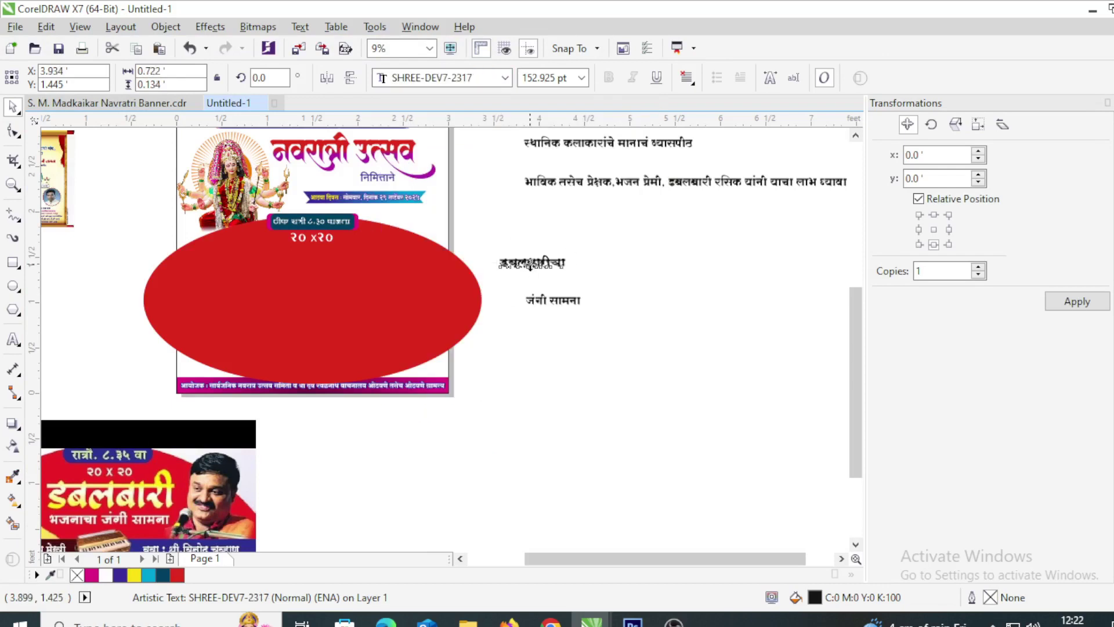
Step: Enlarge डबलबारीचा below the "२० x२०" text on the ellipse and give it a vertical yellow-to-white fountain fill
{"action": "scroll", "coordinate": [335, 264], "scroll_direction": "up", "scroll_amount": 2}
{"action": "mouse_move", "coordinate": [425, 310]}
{"action": "left_mouse_down"}
{"action": "mouse_move", "coordinate": [416, 329]}
{"action": "mouse_move", "coordinate": [409, 308]}
{"action": "left_mouse_up"}
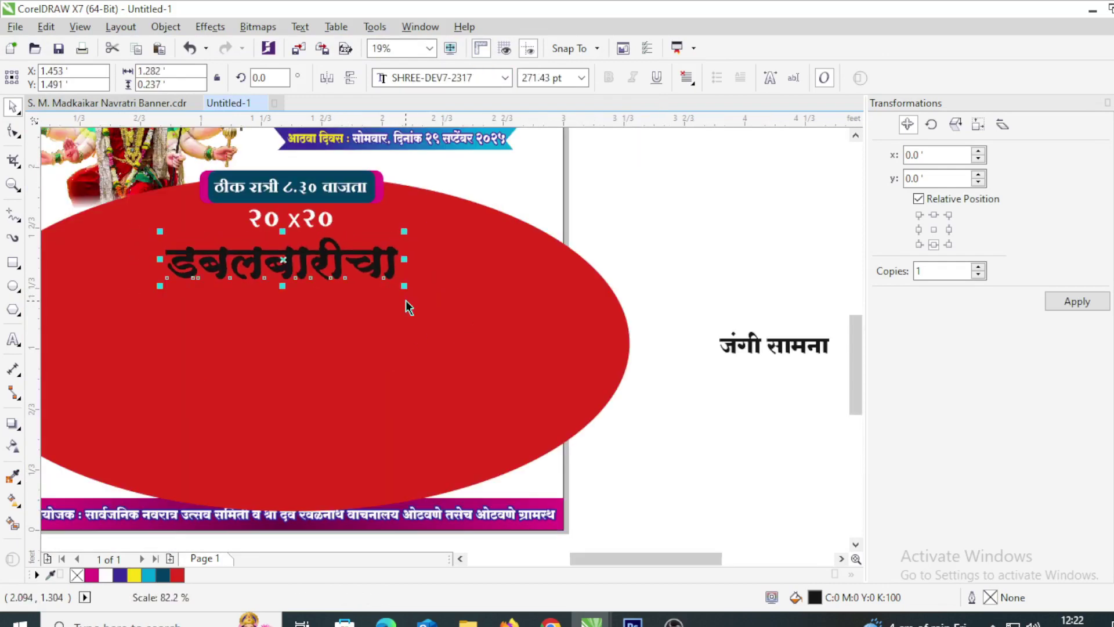
{"action": "scroll", "coordinate": [423, 298], "scroll_direction": "up", "scroll_amount": 4}
{"action": "key", "text": "g"}
{"action": "left_click_drag", "start_coordinate": [329, 251], "coordinate": [330, 300]}
{"action": "left_click", "coordinate": [12, 107]}
{"action": "scroll", "coordinate": [391, 316], "scroll_direction": "down", "scroll_amount": 6}
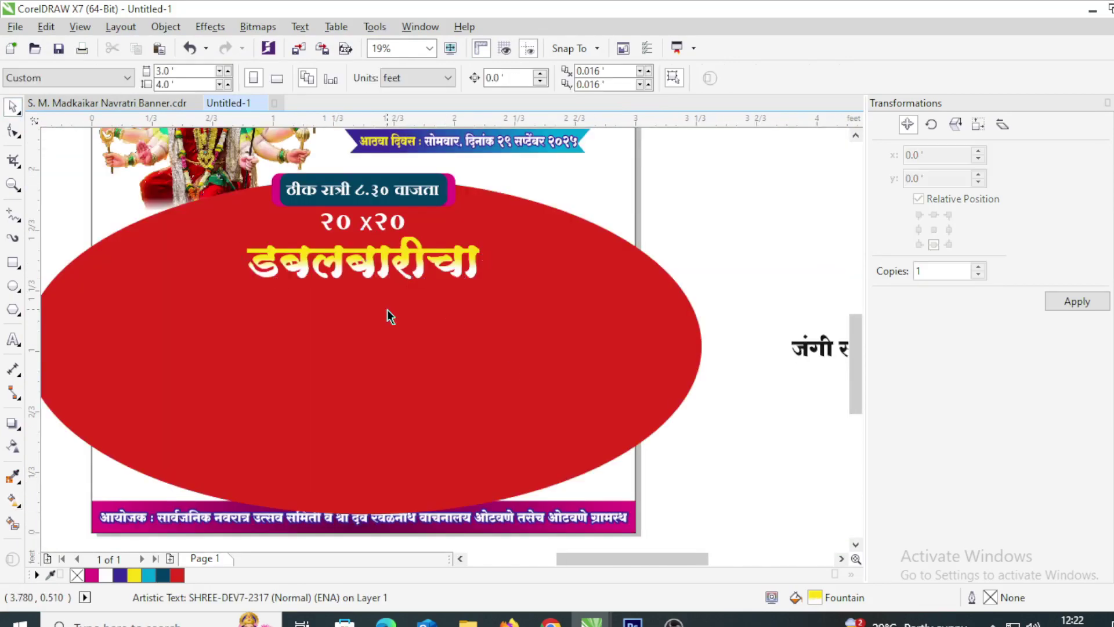
Step: Place जंगी सामना centred below डबलबारीचा in SHREE-DEV7-0715 and colour it white
{"action": "left_click", "coordinate": [299, 270]}
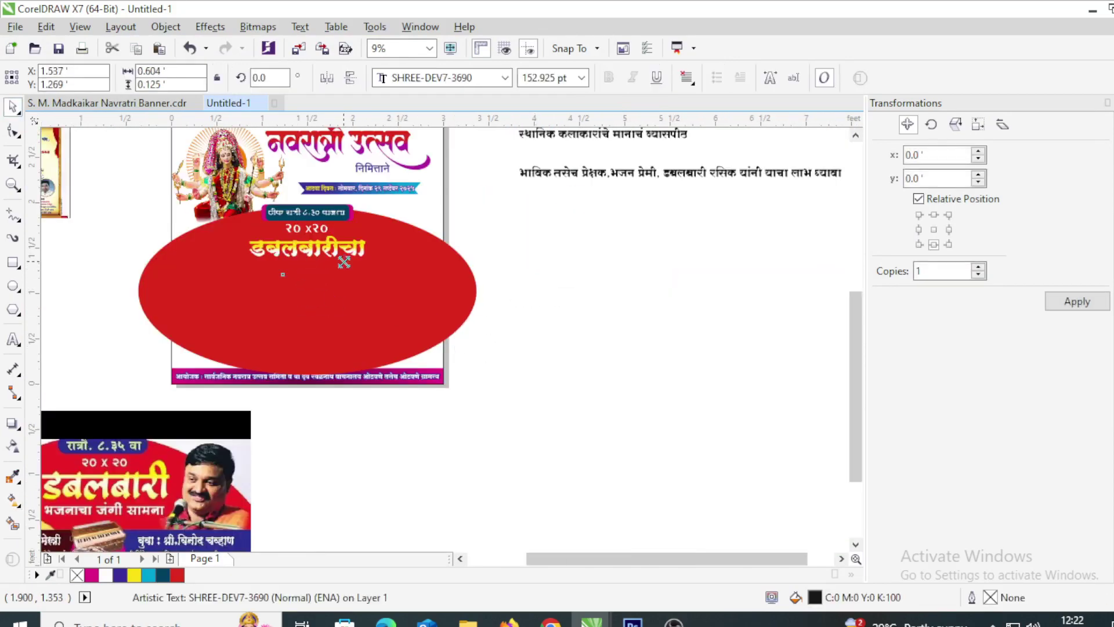
{"action": "scroll", "coordinate": [344, 261], "scroll_direction": "up", "scroll_amount": 4}
{"action": "scroll", "coordinate": [424, 320], "scroll_direction": "down", "scroll_amount": 4}
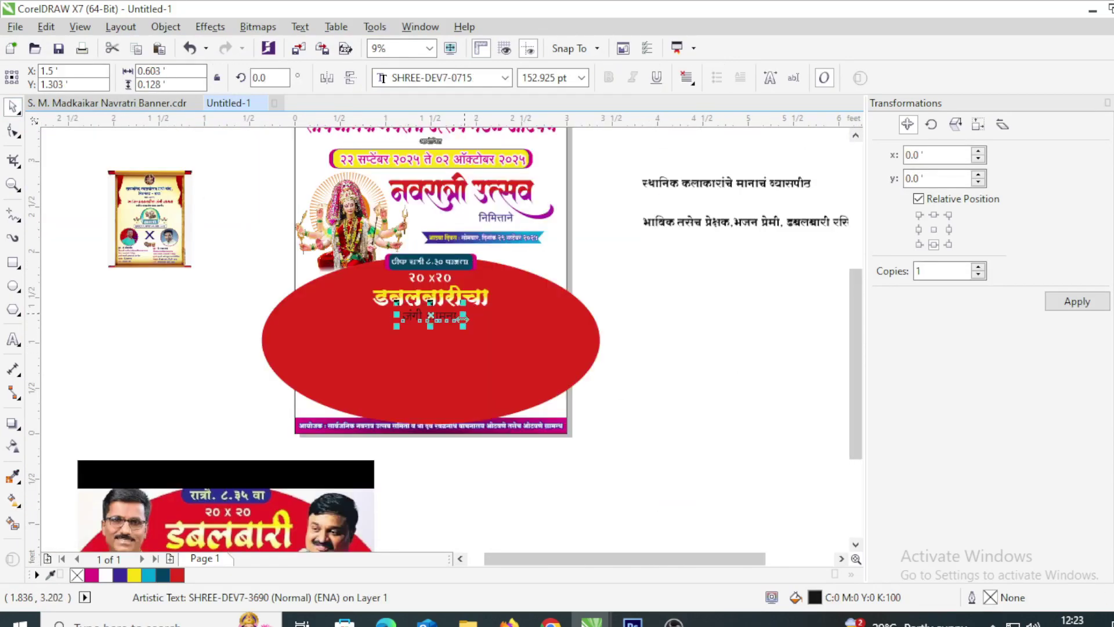
{"action": "scroll", "coordinate": [450, 308], "scroll_direction": "up", "scroll_amount": 2}
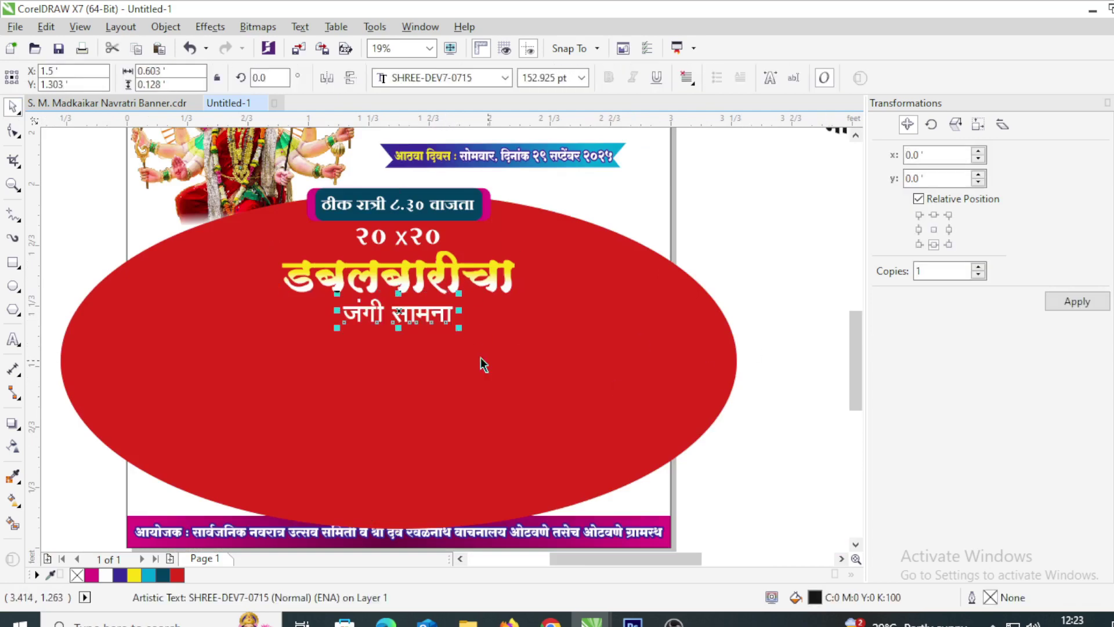
{"action": "scroll", "coordinate": [481, 357], "scroll_direction": "down", "scroll_amount": 2}
Step: Draw a rectangle about 3.52 by 0.74 ft across the lower part of the ellipse, just above the organiser strip
{"action": "left_click", "coordinate": [661, 377]}
{"action": "key", "text": "F6"}
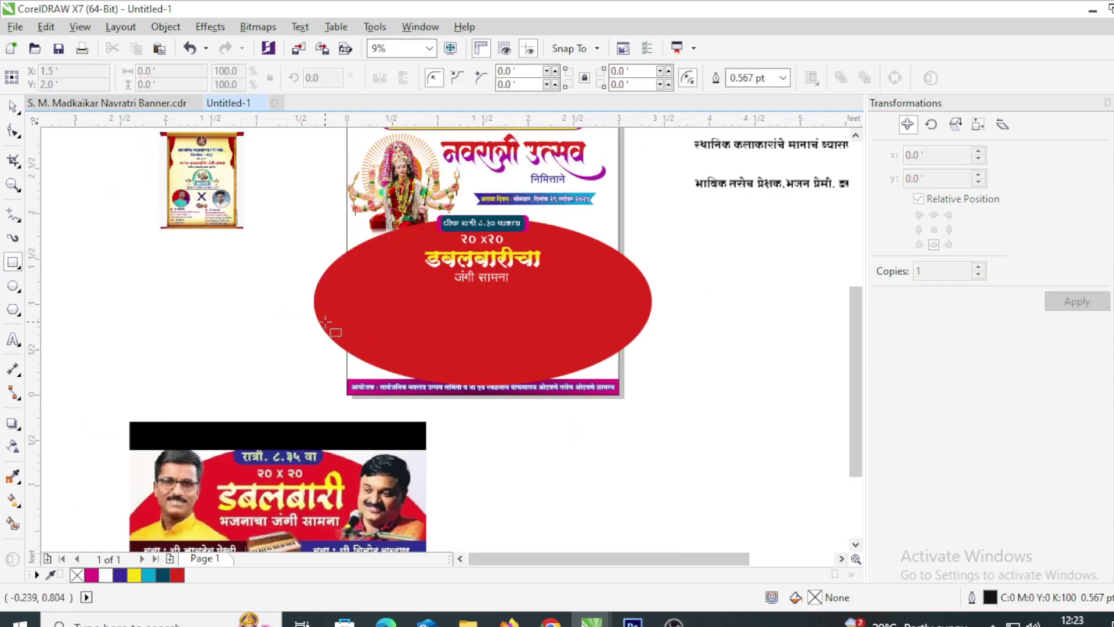
{"action": "left_click_drag", "start_coordinate": [636, 382], "coordinate": [635, 381]}
{"action": "scroll", "coordinate": [494, 386], "scroll_direction": "down", "scroll_amount": 1}
{"action": "scroll", "coordinate": [476, 408], "scroll_direction": "up", "scroll_amount": 1}
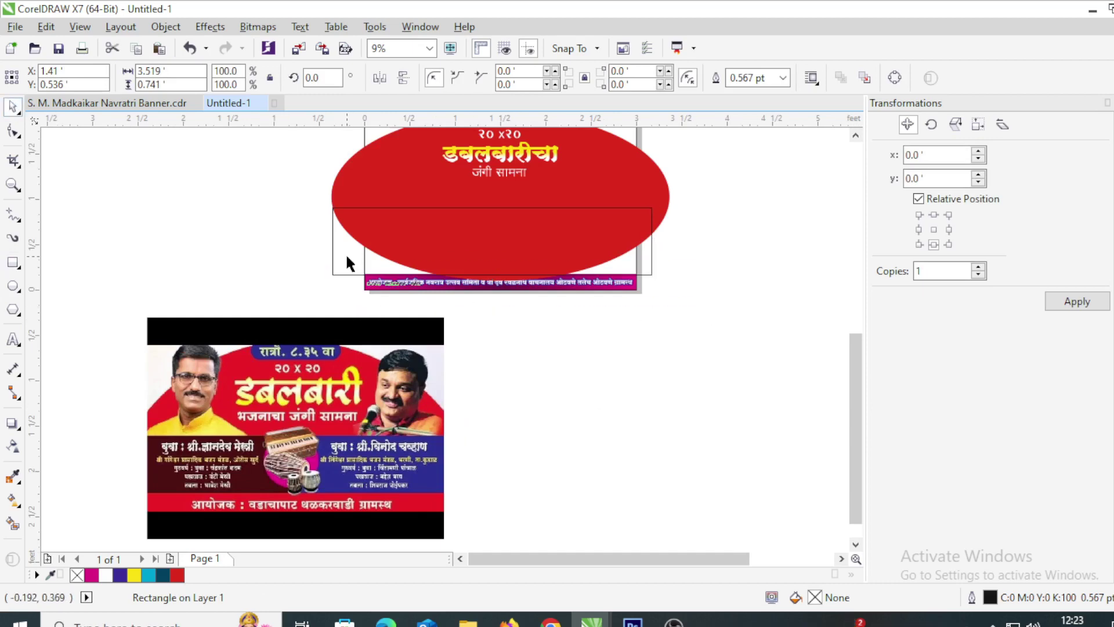
{"action": "scroll", "coordinate": [713, 199], "scroll_direction": "down", "scroll_amount": 1}
{"action": "scroll", "coordinate": [669, 380], "scroll_direction": "up", "scroll_amount": 1}
{"action": "left_click", "coordinate": [668, 380]}
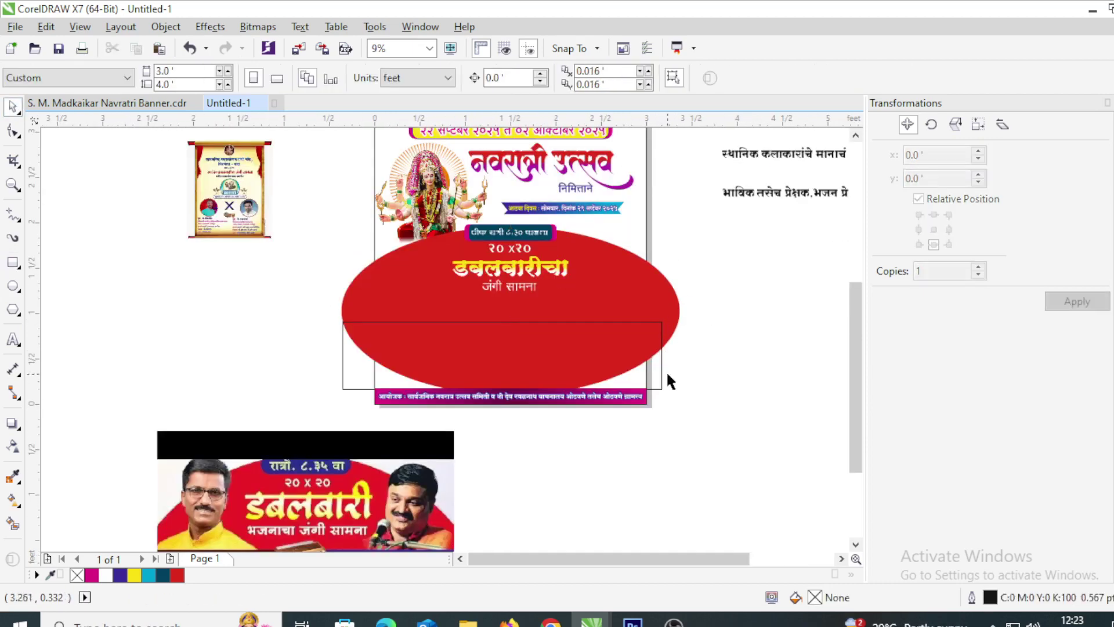
Step: Centre the rectangle horizontally on the page and set its width to 1.5 ft
{"action": "key", "text": "ctrl+a"}
{"action": "key", "text": "c"}
{"action": "left_click", "coordinate": [651, 392]}
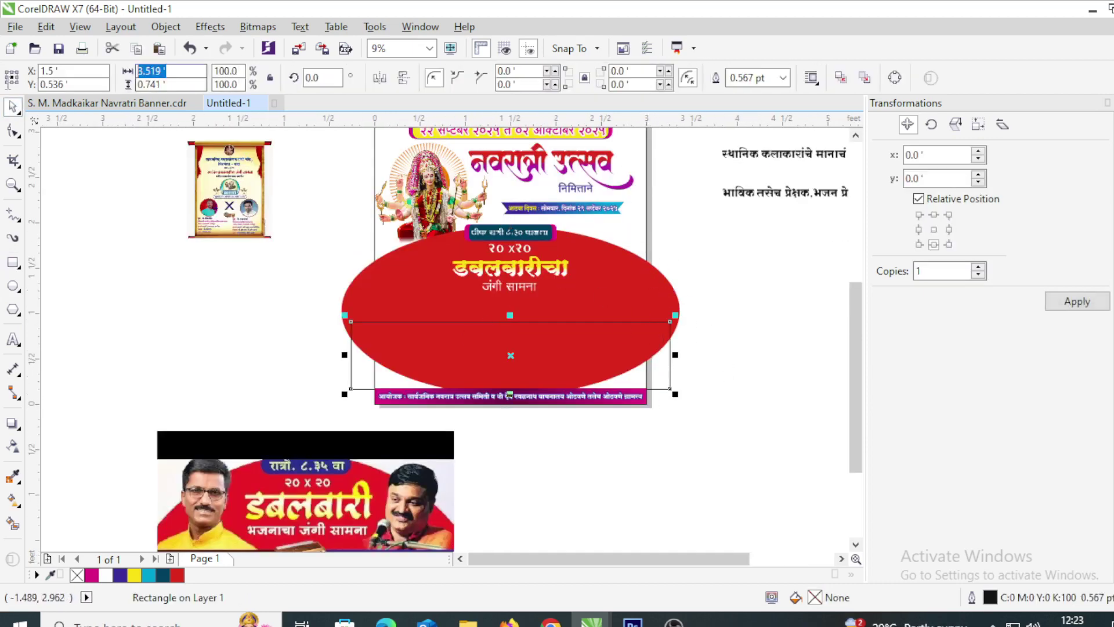
{"action": "type", "text": "1.5"}
{"action": "key", "text": "Return"}
Step: Align the rectangle with the page's left edge and place a copy 1.5 ft to its right
{"action": "left_click", "coordinate": [641, 221], "text": "shift"}
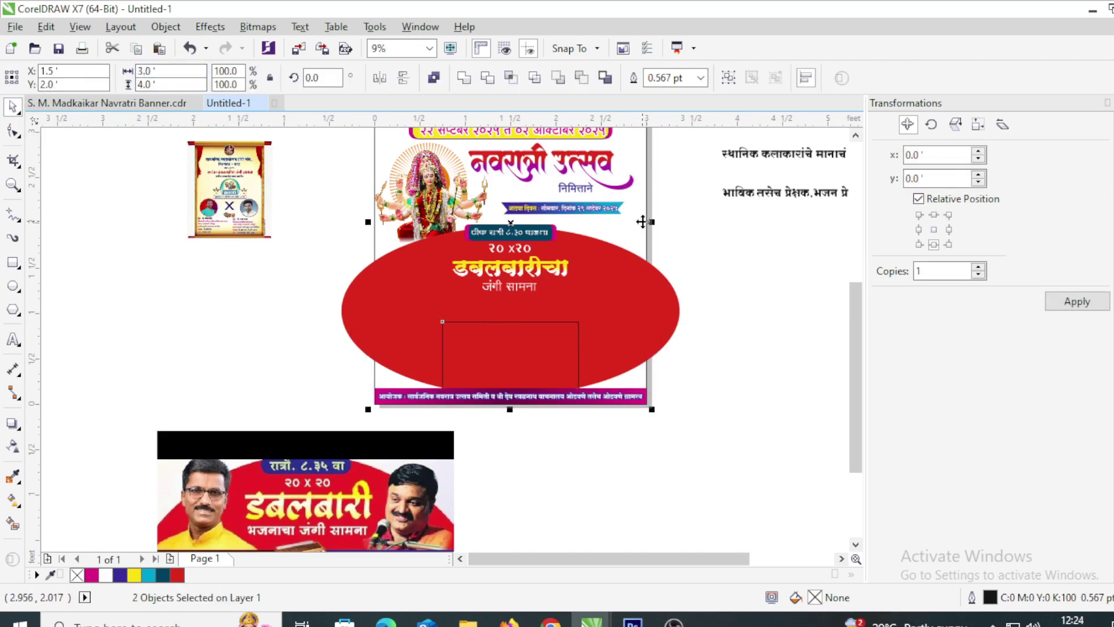
{"action": "left_click", "coordinate": [514, 360]}
{"action": "left_click", "coordinate": [949, 229]}
{"action": "left_click", "coordinate": [1077, 301]}
{"action": "scroll", "coordinate": [511, 325], "scroll_direction": "down", "scroll_amount": 1}
{"action": "scroll", "coordinate": [545, 291], "scroll_direction": "up", "scroll_amount": 1}
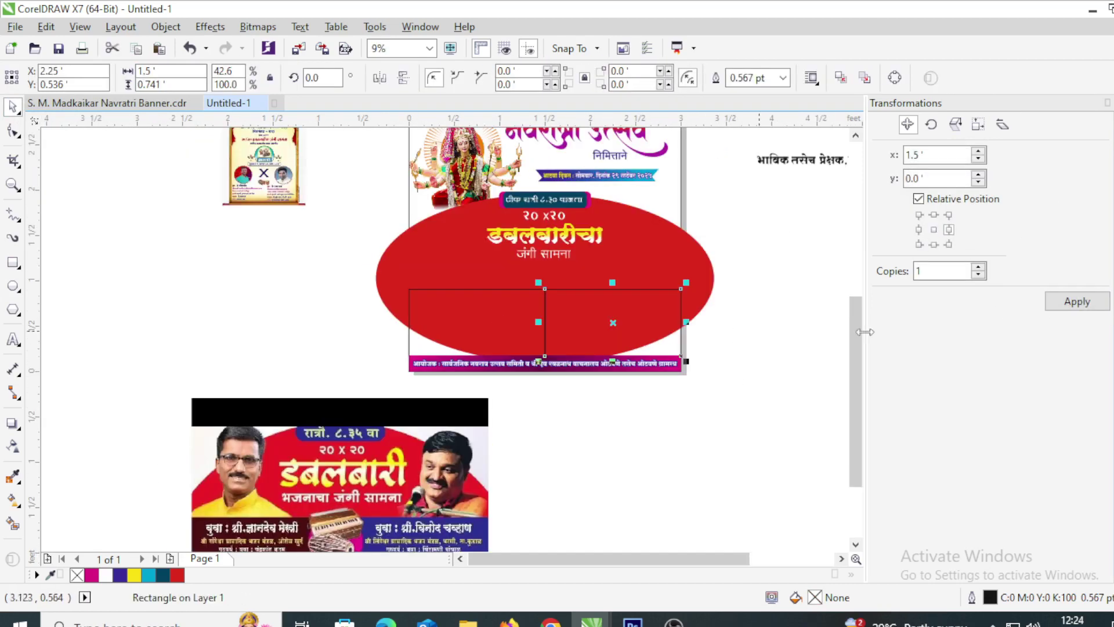
Step: Fill the left rectangle dark red and the right one blue without outlines, and lower both top edges slightly
{"action": "left_click", "coordinate": [120, 574]}
{"action": "left_click", "coordinate": [495, 330]}
{"action": "double_click", "coordinate": [816, 597]}
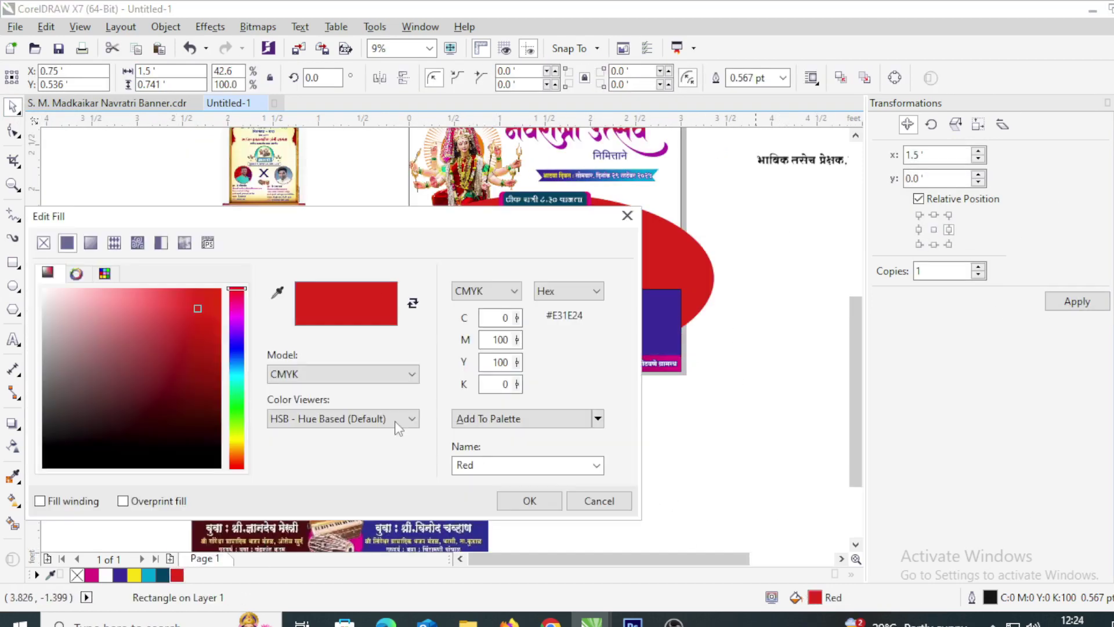
{"action": "left_click", "coordinate": [528, 500]}
{"action": "scroll", "coordinate": [561, 333], "scroll_direction": "up", "scroll_amount": 1}
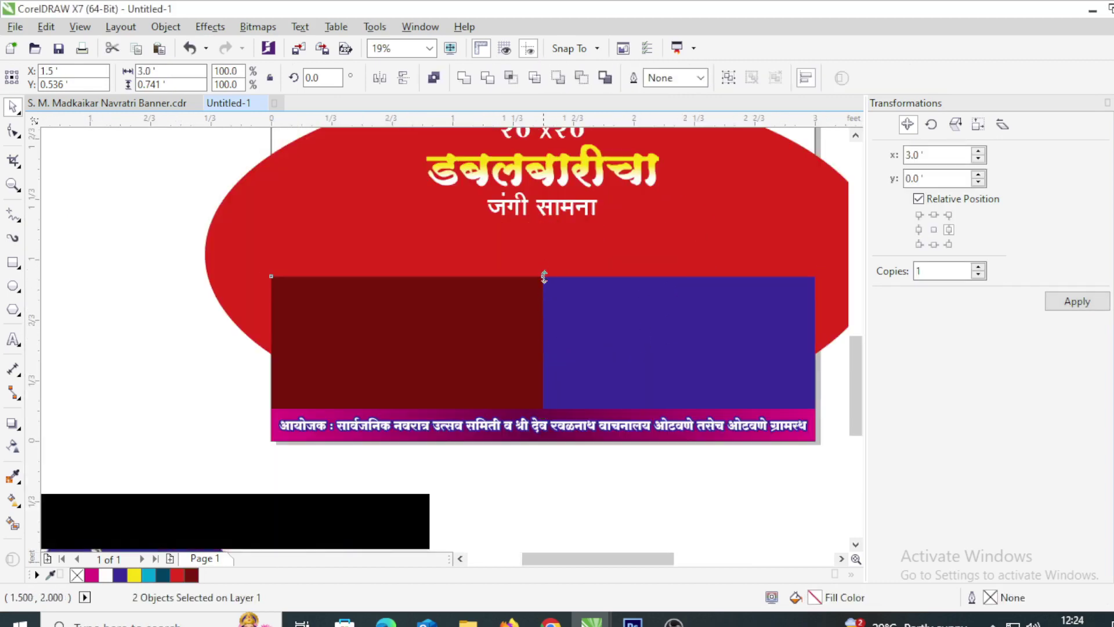
{"action": "scroll", "coordinate": [411, 337], "scroll_direction": "down", "scroll_amount": 1}
Step: Draw a circle about 0.57 ft in diameter centred on the seam between the dark red and blue rectangles
{"action": "key", "text": "F7"}
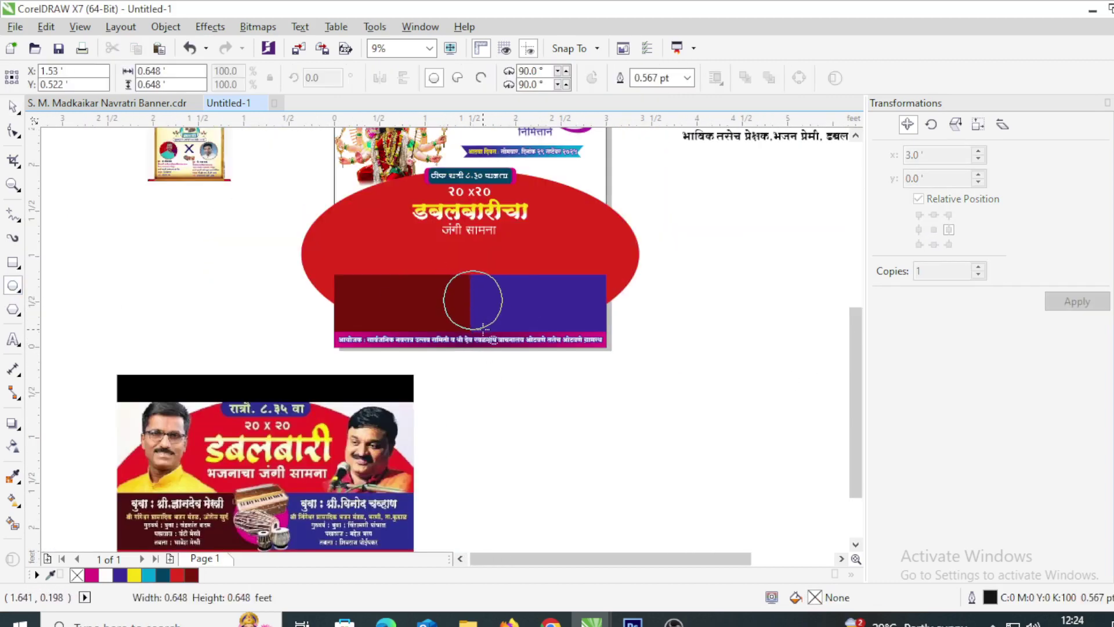
{"action": "key", "text": "space"}
{"action": "scroll", "coordinate": [622, 331], "scroll_direction": "up", "scroll_amount": 4}
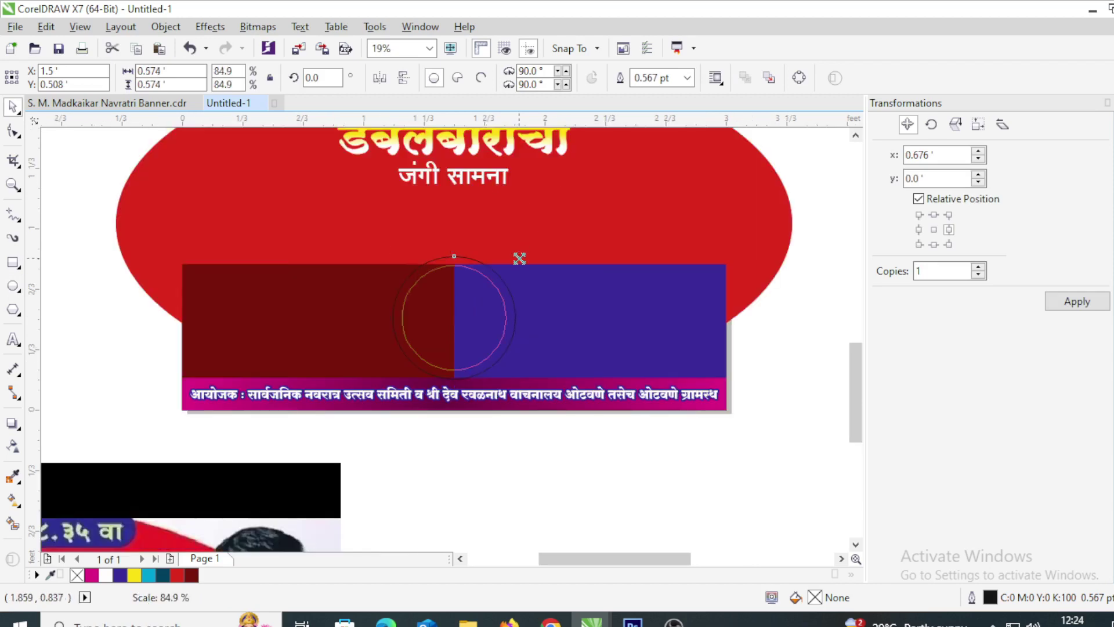
{"action": "scroll", "coordinate": [484, 333], "scroll_direction": "down", "scroll_amount": 2}
Step: Fill the circle between the two rectangles with magenta and remove its outline
{"action": "left_click", "coordinate": [91, 575]}
{"action": "left_click", "coordinate": [624, 229], "text": "shift"}
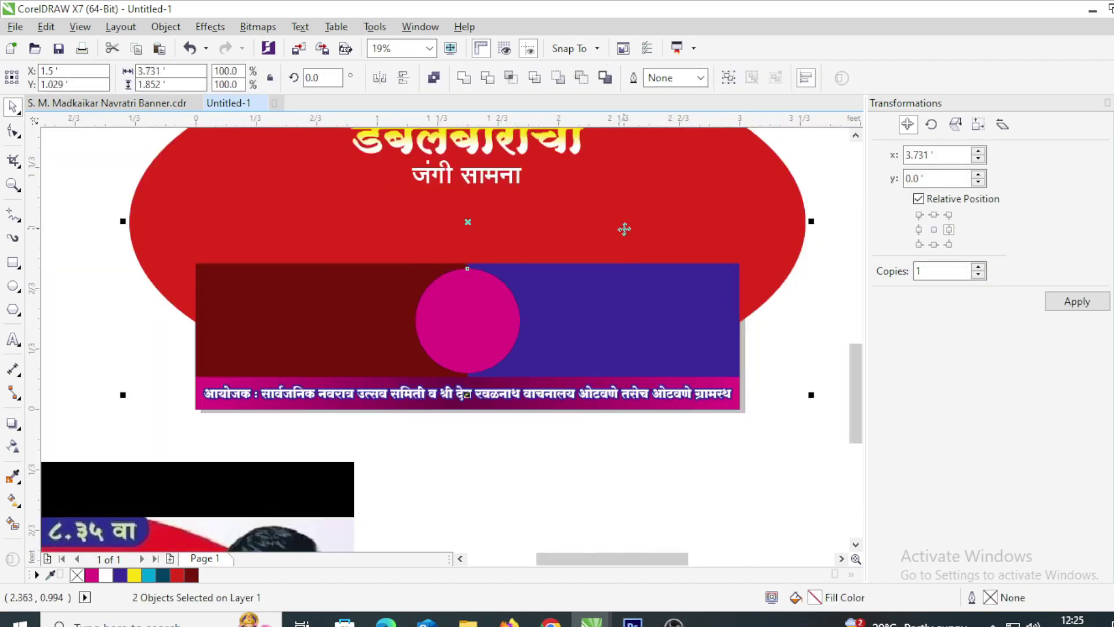
{"action": "scroll", "coordinate": [514, 344], "scroll_direction": "down", "scroll_amount": 2}
{"action": "key", "text": "Escape"}
{"action": "scroll", "coordinate": [515, 339], "scroll_direction": "down", "scroll_amount": 1}
{"action": "scroll", "coordinate": [544, 387], "scroll_direction": "up", "scroll_amount": 1}
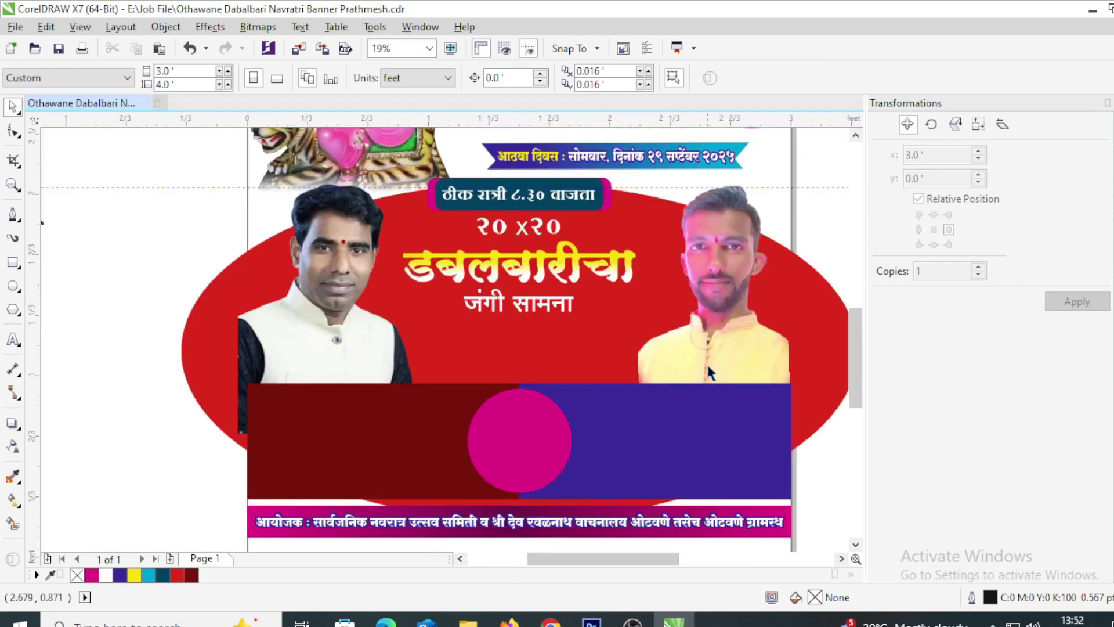
{"action": "left_click", "coordinate": [708, 365]}
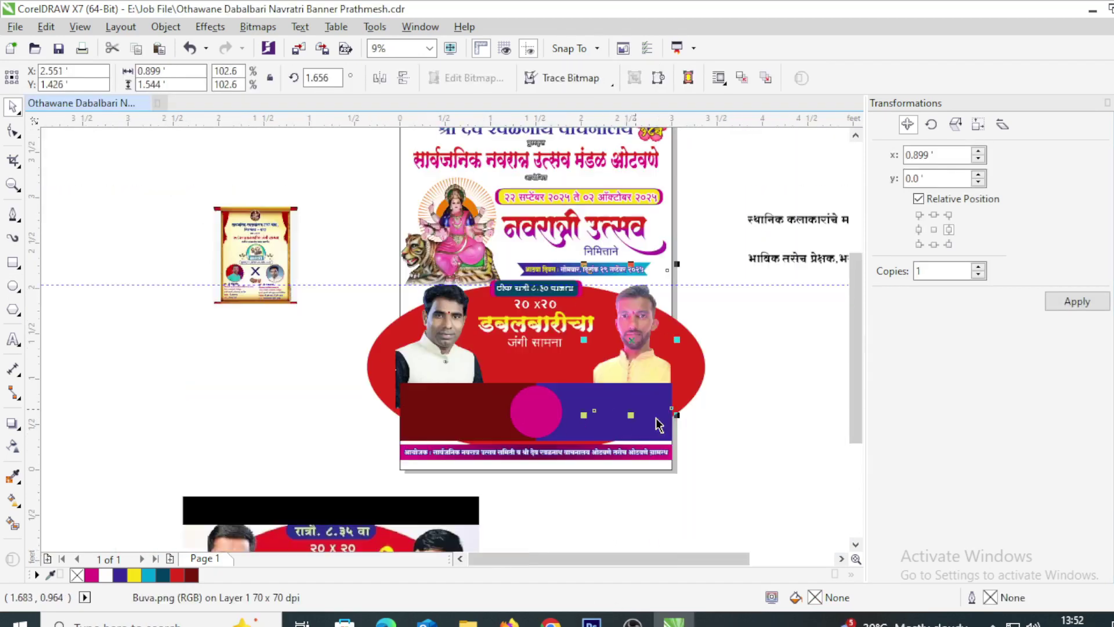
{"action": "scroll", "coordinate": [656, 417], "scroll_direction": "down", "scroll_amount": 1}
{"action": "left_click", "coordinate": [781, 405]}
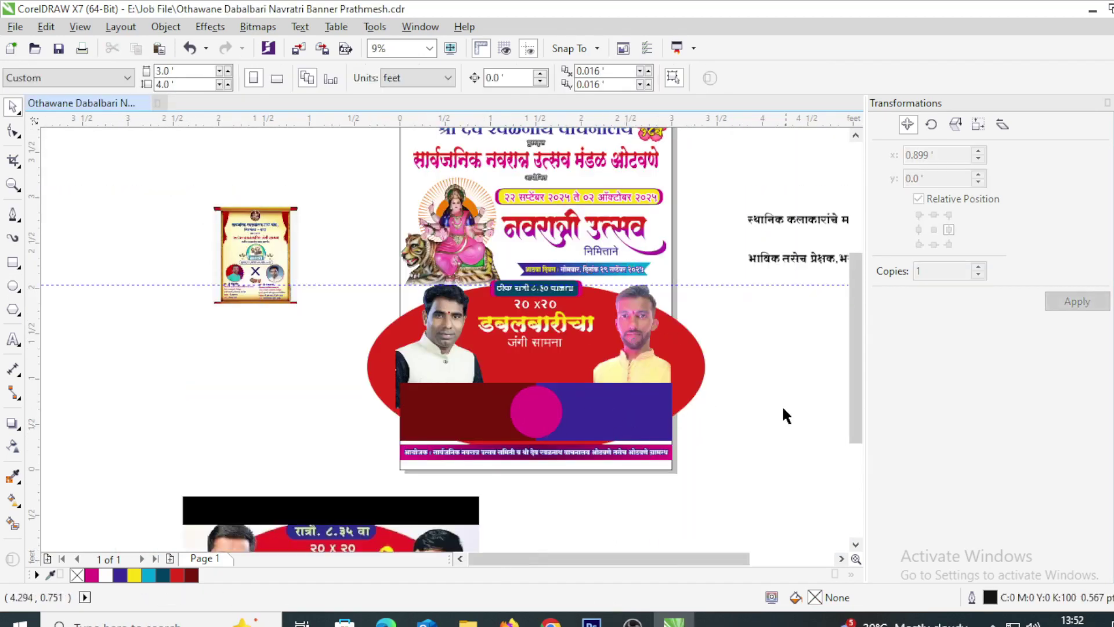
Step: Move the magenta organiser strip down to the bottom edge of the page, leaving a gap below the two rectangles
{"action": "scroll", "coordinate": [626, 428], "scroll_direction": "up", "scroll_amount": 1}
{"action": "scroll", "coordinate": [95, 390], "scroll_direction": "down", "scroll_amount": 2}
{"action": "left_click", "coordinate": [617, 441]}
{"action": "key", "text": "Escape"}
{"action": "scroll", "coordinate": [609, 409], "scroll_direction": "down", "scroll_amount": 1}
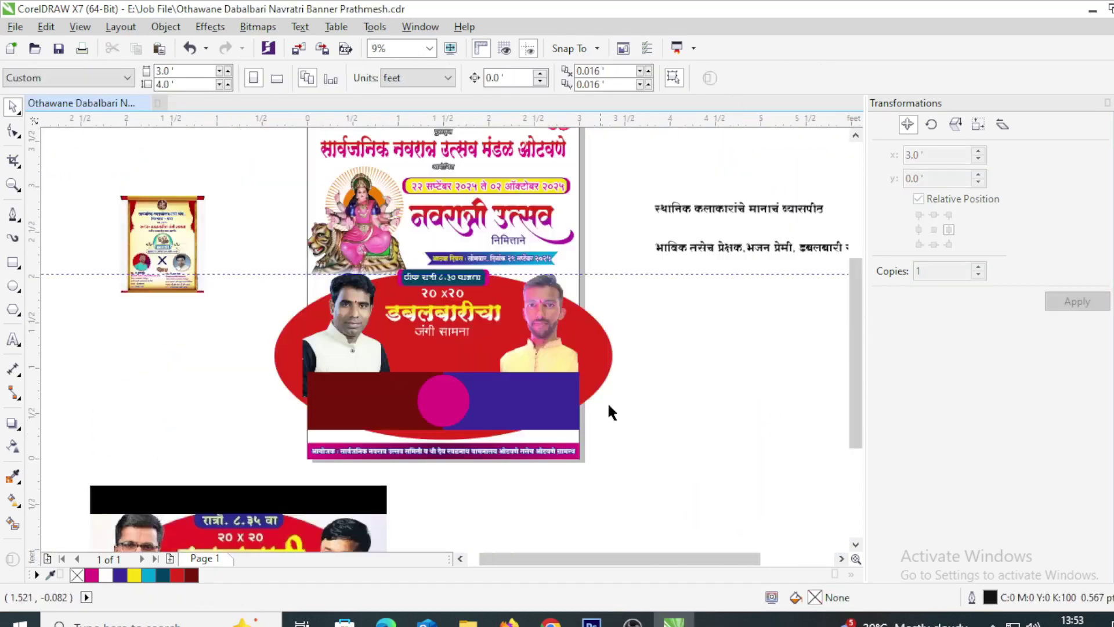
Step: Move the invitation line for devotees into the gap above the organiser strip and shrink it to about 2.43 ft wide
{"action": "left_click_drag", "start_coordinate": [728, 209], "coordinate": [704, 306]}
{"action": "scroll", "coordinate": [510, 444], "scroll_direction": "up", "scroll_amount": 1}
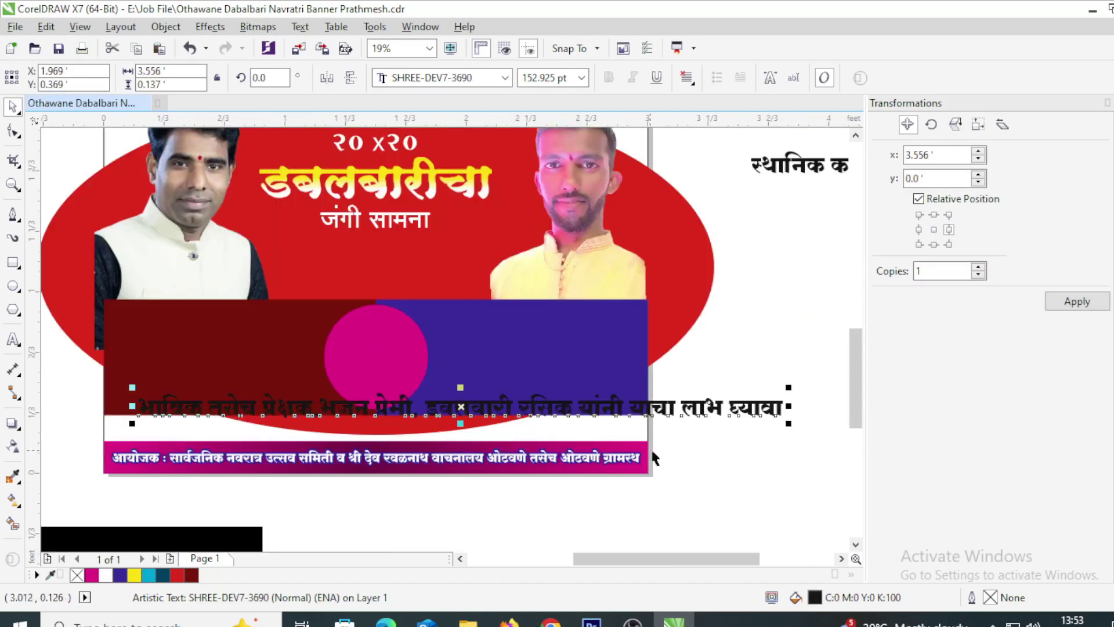
{"action": "left_click_drag", "start_coordinate": [788, 424], "coordinate": [597, 413]}
{"action": "scroll", "coordinate": [533, 369], "scroll_direction": "up", "scroll_amount": 1}
{"action": "scroll", "coordinate": [522, 372], "scroll_direction": "down", "scroll_amount": 1}
{"action": "scroll", "coordinate": [522, 406], "scroll_direction": "up", "scroll_amount": 1}
Step: Set the invitation line's font to SHREE-DEV7-0715
{"action": "left_click", "coordinate": [505, 77]}
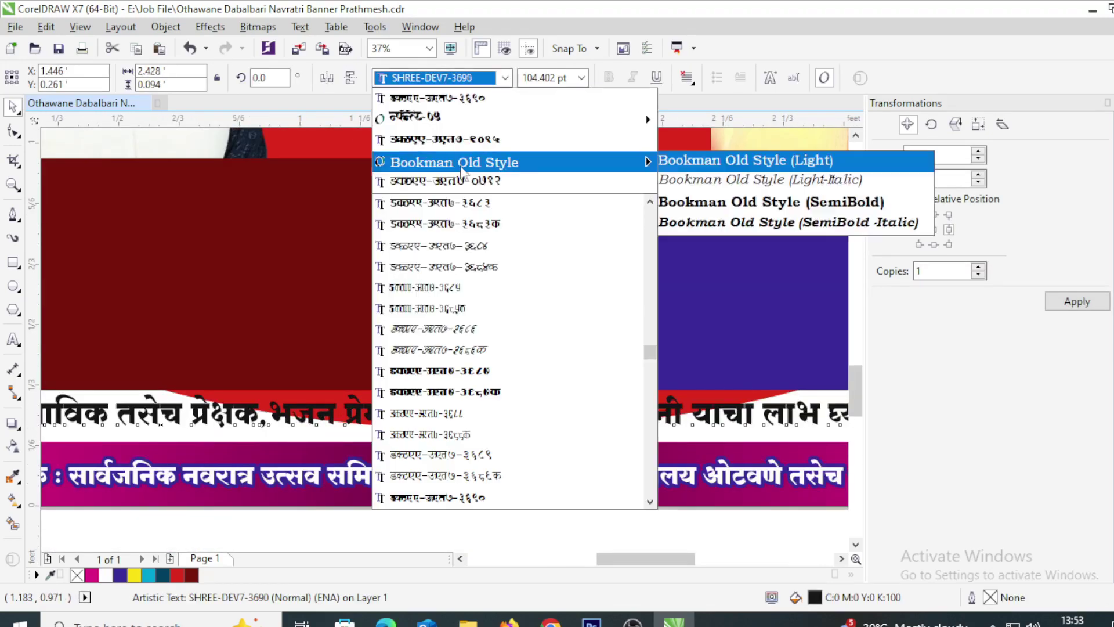
{"action": "left_click", "coordinate": [475, 181]}
{"action": "left_click", "coordinate": [505, 77]}
{"action": "left_click", "coordinate": [485, 328]}
{"action": "scroll", "coordinate": [718, 446], "scroll_direction": "down", "scroll_amount": 1}
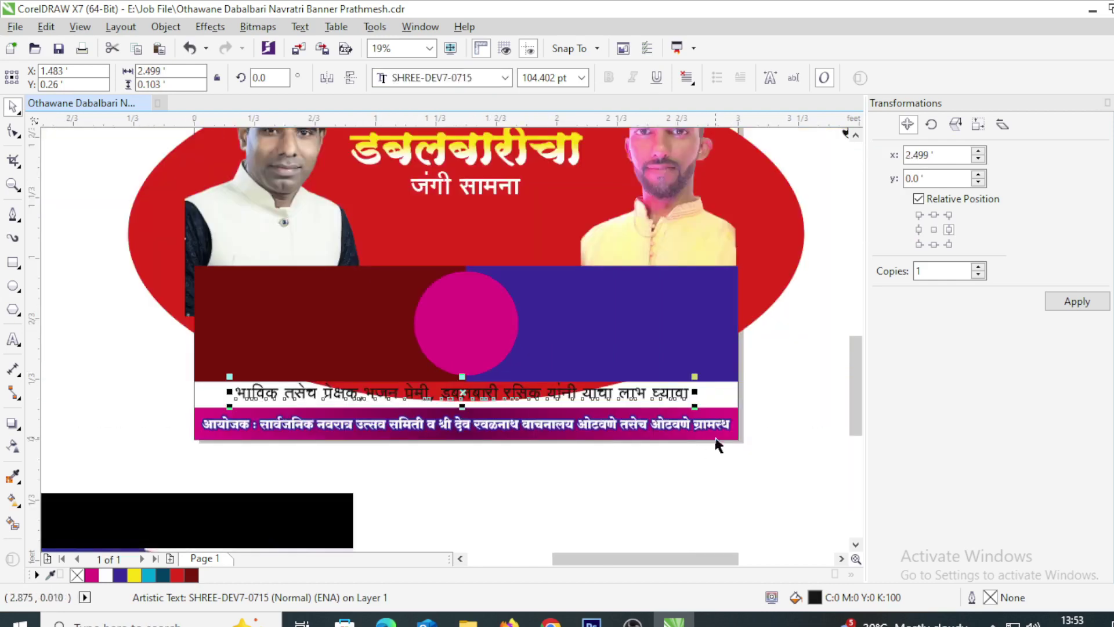
{"action": "scroll", "coordinate": [718, 445], "scroll_direction": "up", "scroll_amount": 1}
{"action": "scroll", "coordinate": [719, 493], "scroll_direction": "down", "scroll_amount": 1}
{"action": "left_click", "coordinate": [412, 522]}
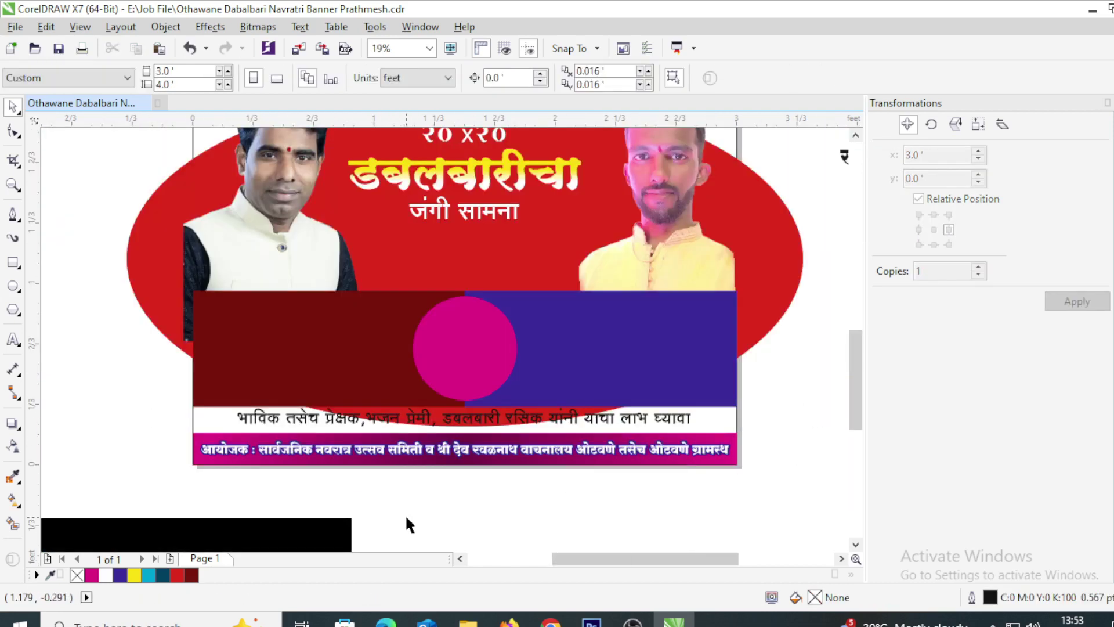
Step: Raise the dark red rectangle, blue rectangle and magenta circle slightly above the invitation line
{"action": "left_click", "coordinate": [499, 313]}
{"action": "scroll", "coordinate": [528, 293], "scroll_direction": "up", "scroll_amount": 1}
{"action": "scroll", "coordinate": [739, 455], "scroll_direction": "down", "scroll_amount": 1}
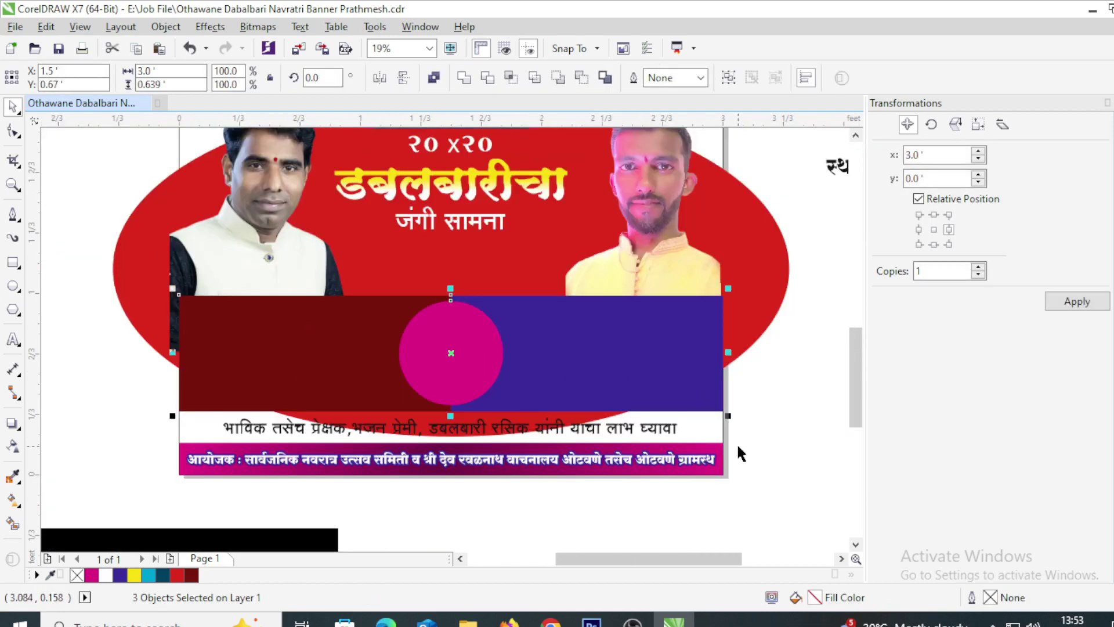
Step: Draw a rectangle about 2.57 by 0.14 ft around the invitation line and round its corners to about 0.041 ft
{"action": "key", "text": "F6"}
{"action": "scroll", "coordinate": [250, 440], "scroll_direction": "up", "scroll_amount": 1}
{"action": "left_click_drag", "start_coordinate": [640, 443], "coordinate": [640, 441]}
{"action": "scroll", "coordinate": [640, 441], "scroll_direction": "down", "scroll_amount": 1}
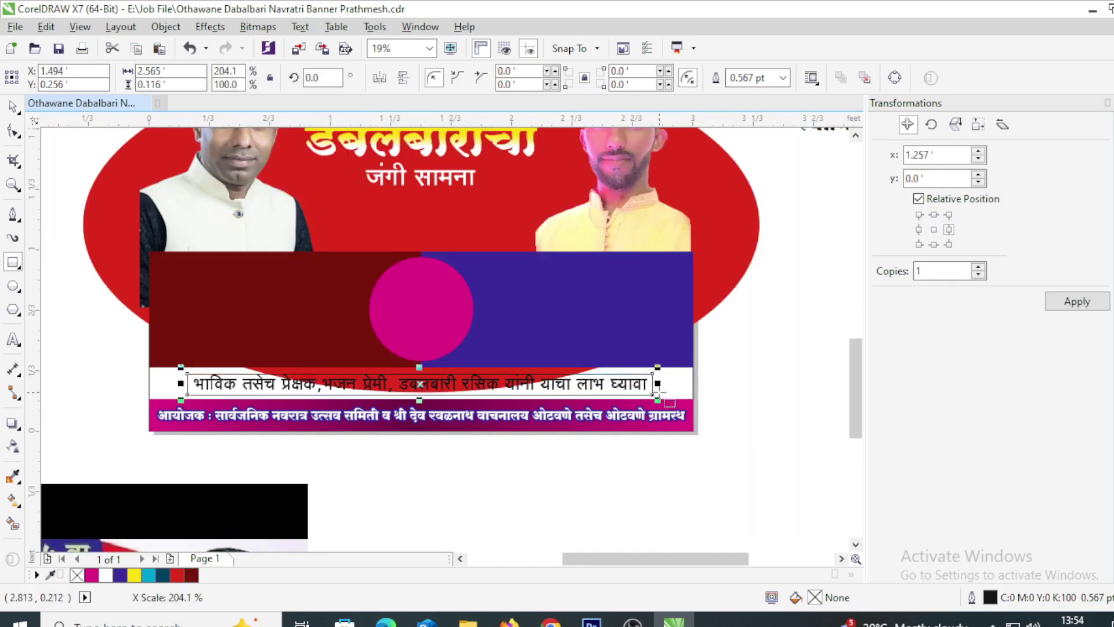
{"action": "scroll", "coordinate": [413, 371], "scroll_direction": "up", "scroll_amount": 2}
{"action": "scroll", "coordinate": [412, 361], "scroll_direction": "down", "scroll_amount": 1}
{"action": "scroll", "coordinate": [520, 416], "scroll_direction": "up", "scroll_amount": 2}
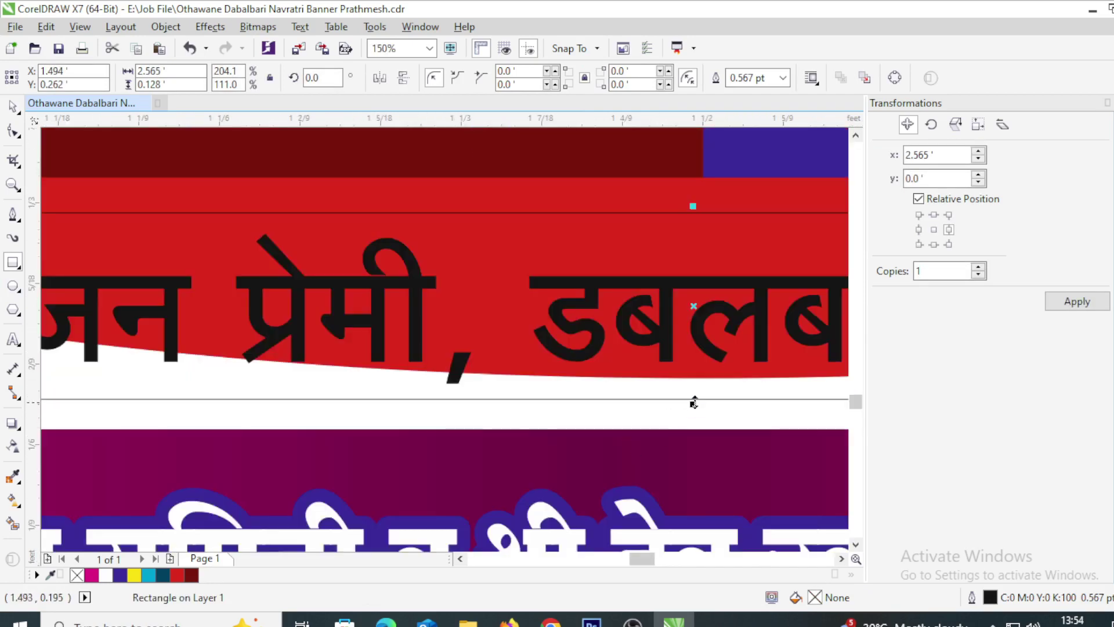
{"action": "scroll", "coordinate": [520, 415], "scroll_direction": "down", "scroll_amount": 2}
{"action": "scroll", "coordinate": [221, 290], "scroll_direction": "down", "scroll_amount": 1}
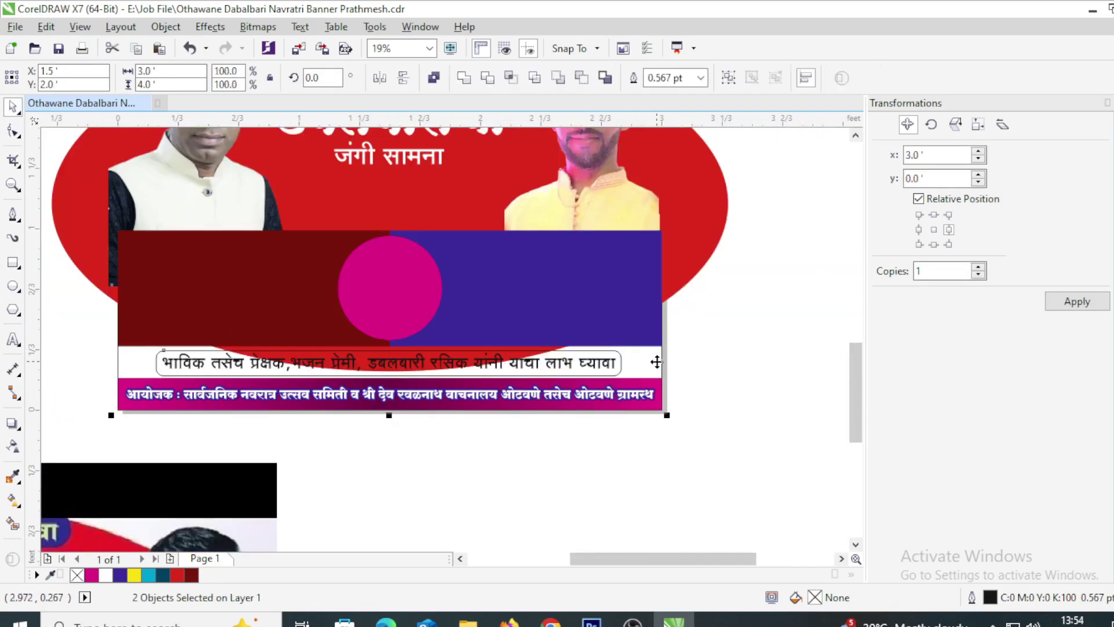
Step: Centre the rounded rectangle horizontally on the page and make it a yellow bar without outline behind the invitation line
{"action": "scroll", "coordinate": [604, 348], "scroll_direction": "up", "scroll_amount": 1}
{"action": "key", "text": "ctrl+z"}
{"action": "key", "text": "ctrl+z"}
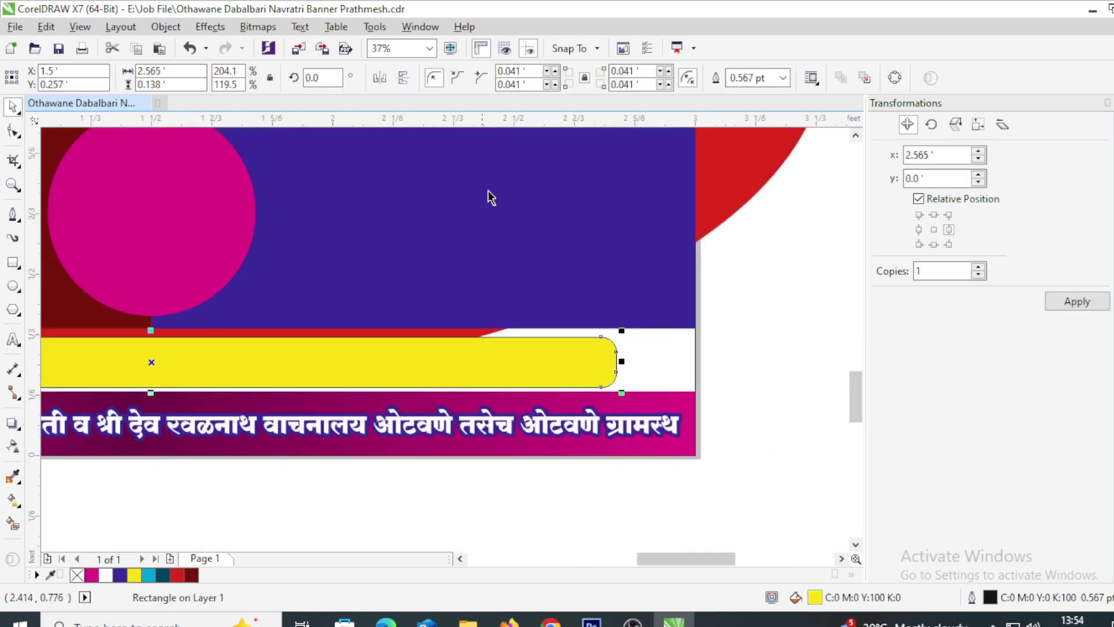
{"action": "left_click", "coordinate": [782, 412]}
{"action": "scroll", "coordinate": [782, 413], "scroll_direction": "down", "scroll_amount": 1}
{"action": "key", "text": "ctrl+shift+z"}
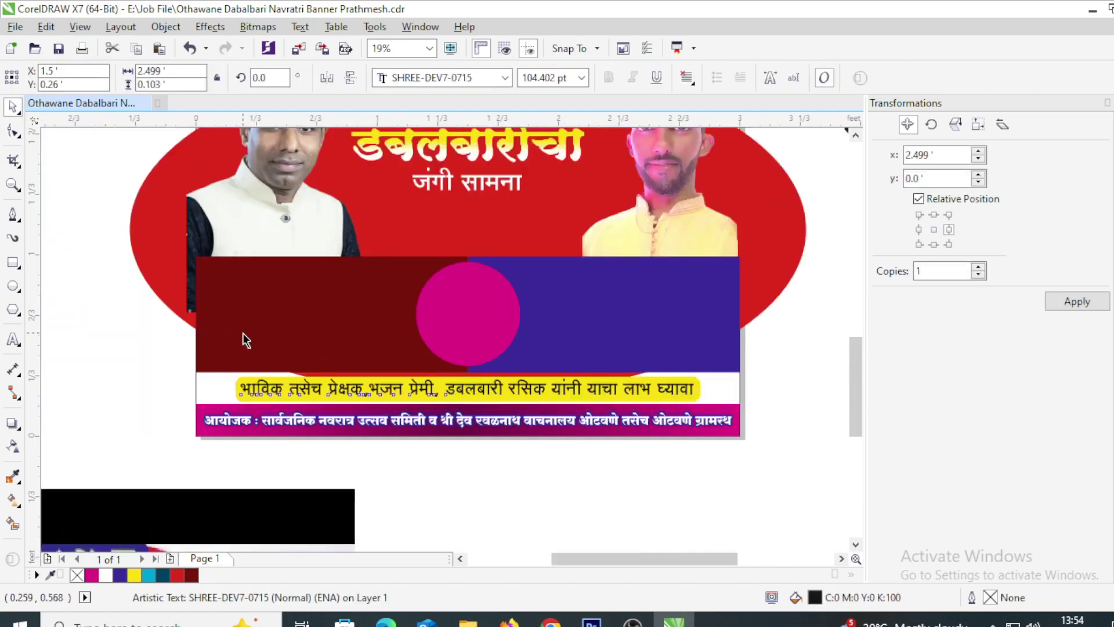
Step: Colour the invitation line red and centre it on the yellow bar
{"action": "scroll", "coordinate": [662, 398], "scroll_direction": "up", "scroll_amount": 1}
{"action": "scroll", "coordinate": [662, 398], "scroll_direction": "down", "scroll_amount": 1}
{"action": "scroll", "coordinate": [662, 398], "scroll_direction": "up", "scroll_amount": 1}
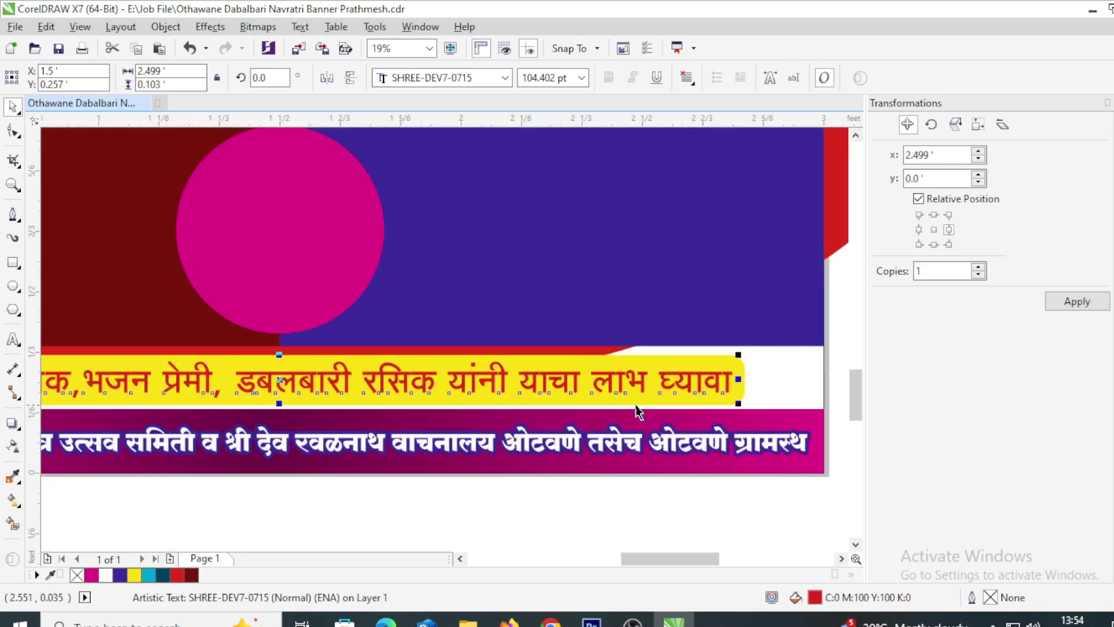
Step: Give the invitation line a 50 pt white outline behind the fill with round corners and caps, scaled with the object, and thin it down
{"action": "key", "text": "F12"}
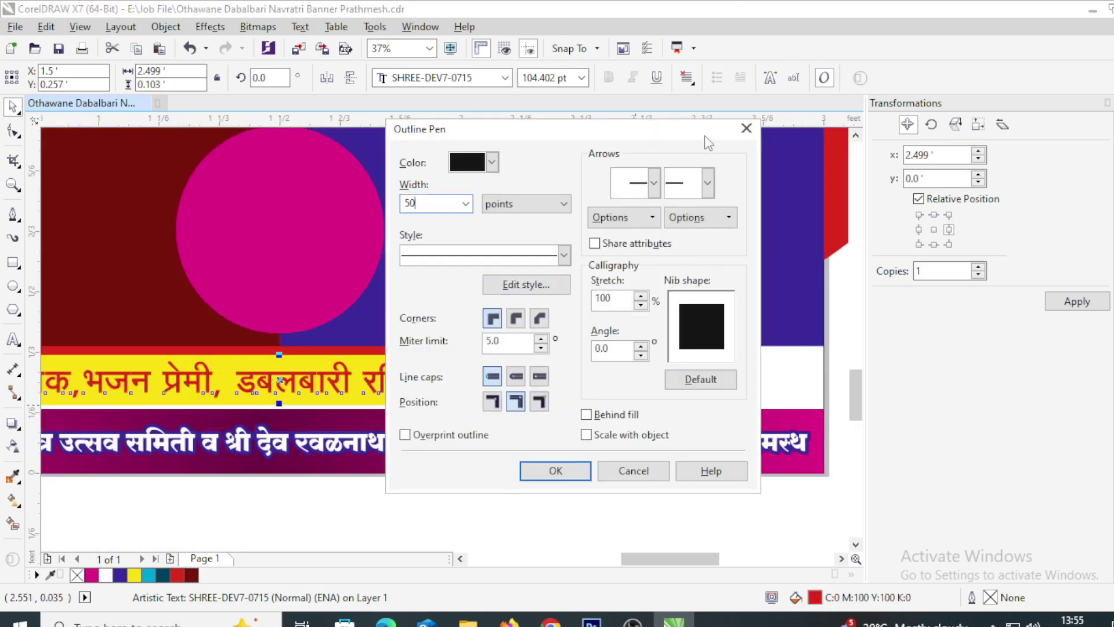
{"action": "left_click", "coordinate": [491, 162]}
{"action": "left_click", "coordinate": [545, 177]}
{"action": "left_click", "coordinate": [515, 318]}
{"action": "left_click", "coordinate": [515, 376]}
{"action": "left_click", "coordinate": [586, 414]}
{"action": "left_click", "coordinate": [586, 434]}
{"action": "left_click", "coordinate": [555, 471]}
{"action": "key", "text": "F12"}
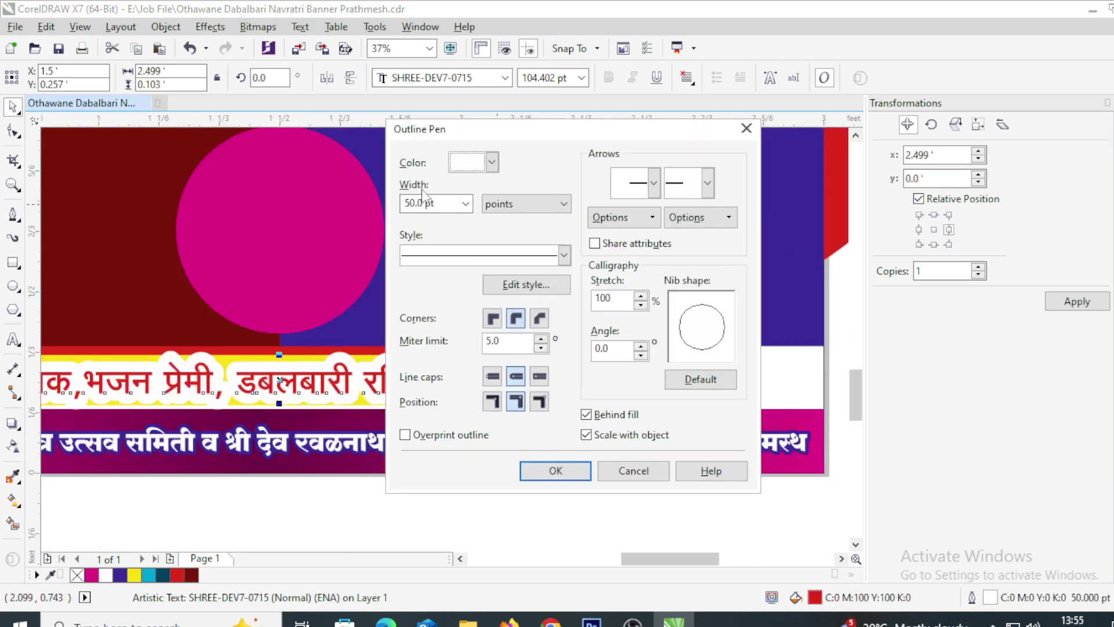
{"action": "left_click", "coordinate": [573, 469]}
Step: Place a wider red copy of the rounded bar, about 2.69 ft wide, behind the yellow one
{"action": "scroll", "coordinate": [696, 437], "scroll_direction": "down", "scroll_amount": 1}
{"action": "scroll", "coordinate": [697, 437], "scroll_direction": "up", "scroll_amount": 1}
{"action": "left_click", "coordinate": [673, 406]}
{"action": "key", "text": "shift+Page_Up"}
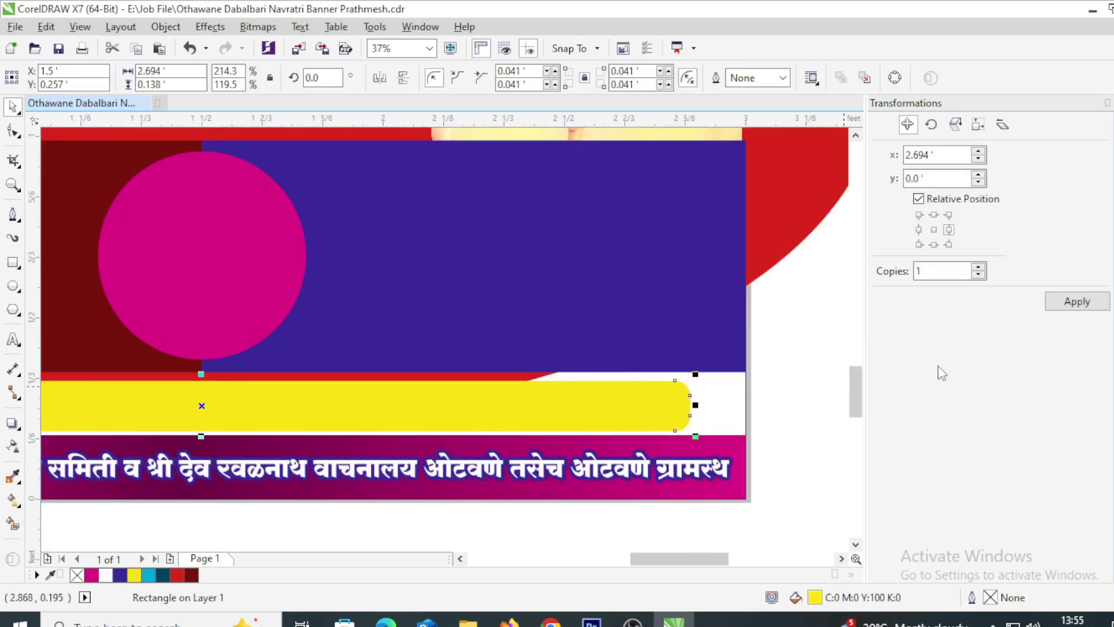
{"action": "key", "text": "ctrl+Page_Down"}
{"action": "scroll", "coordinate": [807, 371], "scroll_direction": "down", "scroll_amount": 1}
{"action": "left_click", "coordinate": [781, 492]}
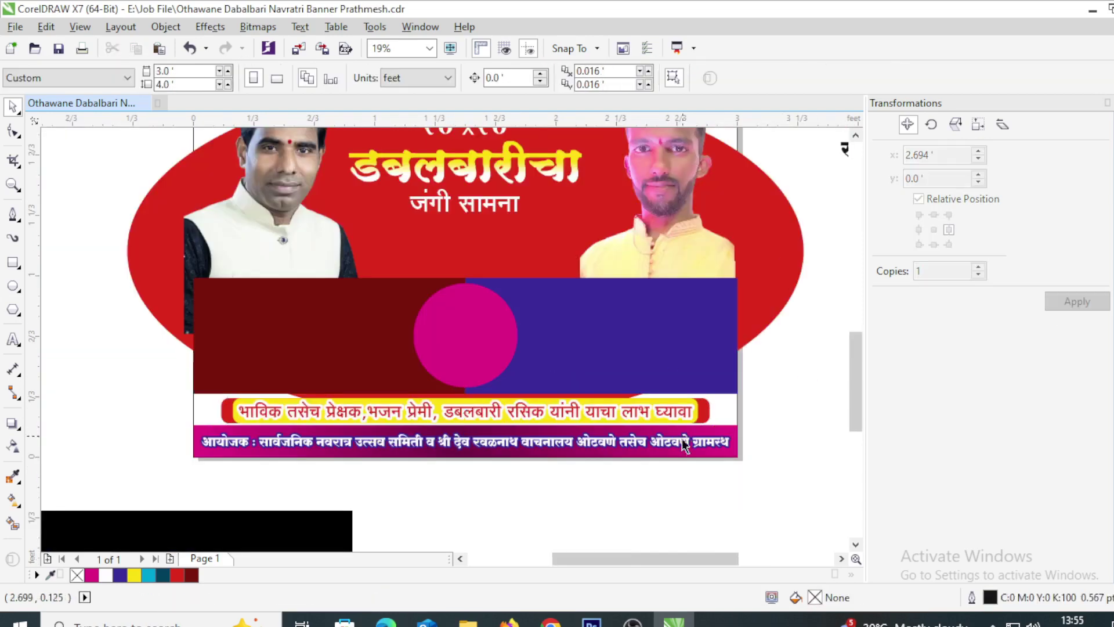
Step: Move the black-edged reference banner image beside the page and enlarge the scroll-style sample to about 1.78 ft wide above it
{"action": "scroll", "coordinate": [573, 503], "scroll_direction": "down", "scroll_amount": 1}
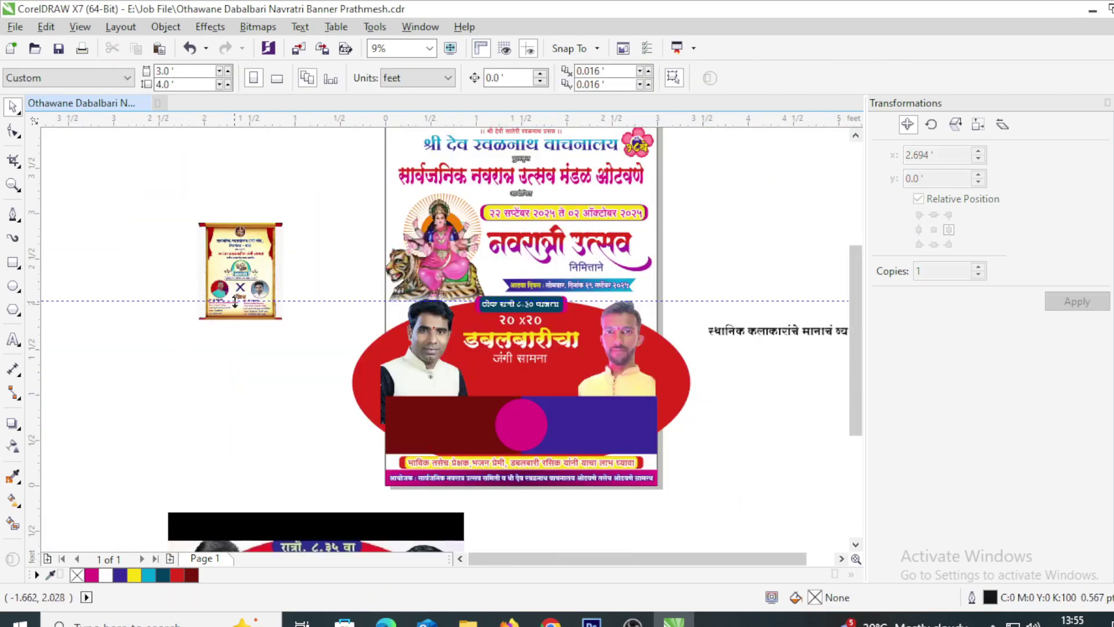
{"action": "left_click_drag", "start_coordinate": [337, 525], "coordinate": [235, 337]}
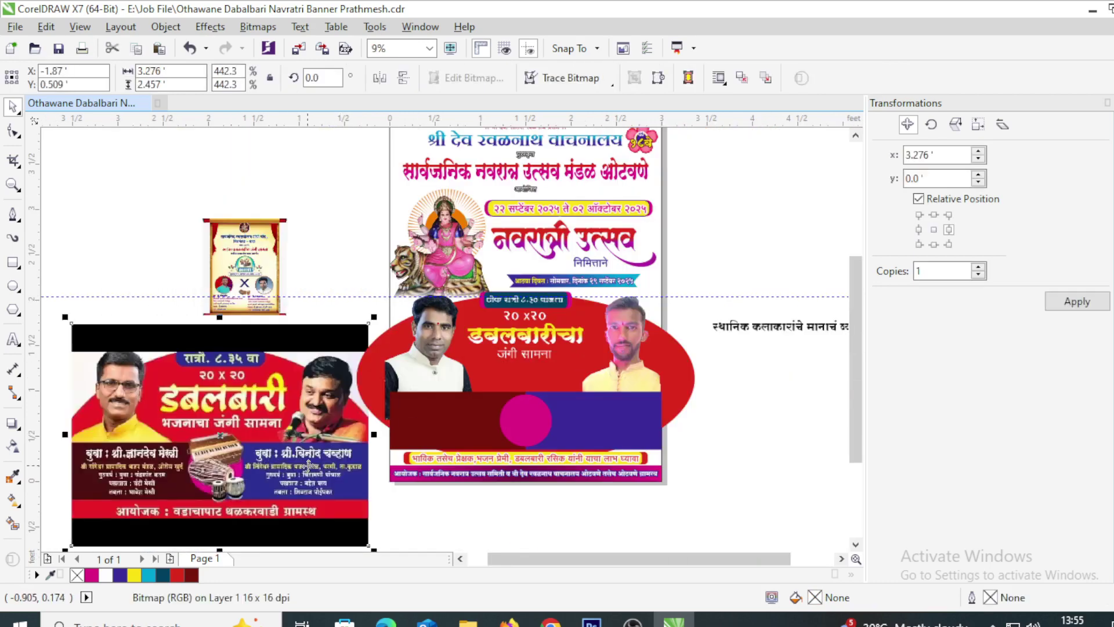
{"action": "scroll", "coordinate": [247, 299], "scroll_direction": "up", "scroll_amount": 1}
{"action": "scroll", "coordinate": [247, 299], "scroll_direction": "down", "scroll_amount": 1}
{"action": "left_click_drag", "start_coordinate": [300, 177], "coordinate": [360, 138]}
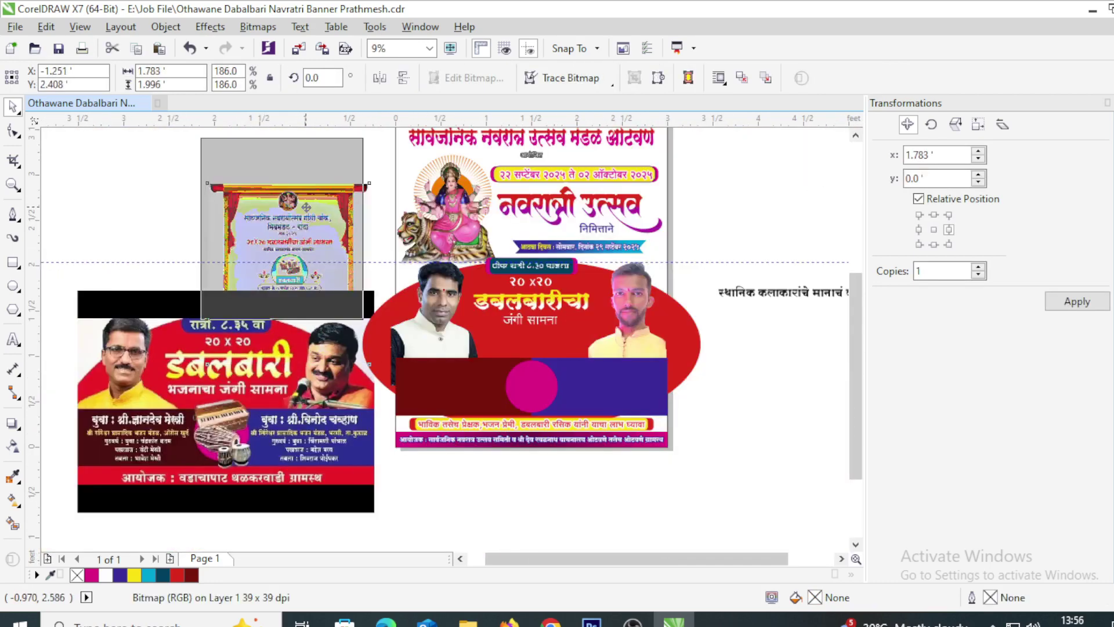
Step: Move the loose local-artists text line closer to the page's edge
{"action": "left_click", "coordinate": [804, 338]}
{"action": "left_click_drag", "start_coordinate": [744, 302], "coordinate": [696, 301]}
{"action": "scroll", "coordinate": [755, 308], "scroll_direction": "right", "scroll_amount": 2}
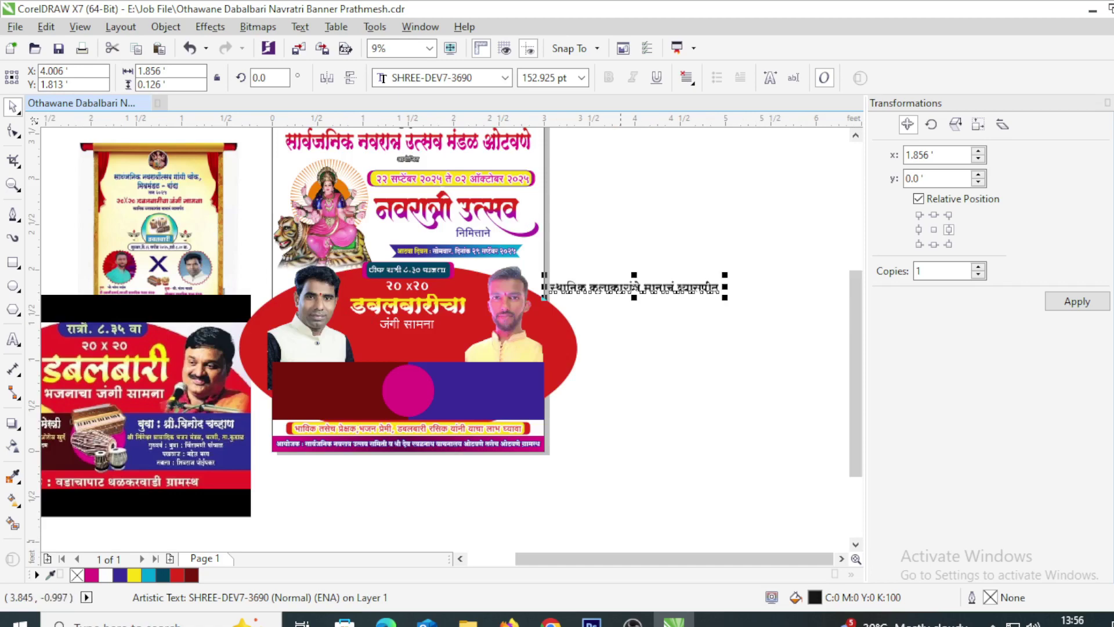
Step: Switch to WhatsApp Web, review the client's chat messages about the banner, and return to CorelDRAW
{"action": "key", "text": "alt+Tab"}
{"action": "scroll", "coordinate": [341, 437], "scroll_direction": "down", "scroll_amount": 1}
{"action": "left_click", "coordinate": [232, 491]}
{"action": "scroll", "coordinate": [734, 467], "scroll_direction": "up", "scroll_amount": 4}
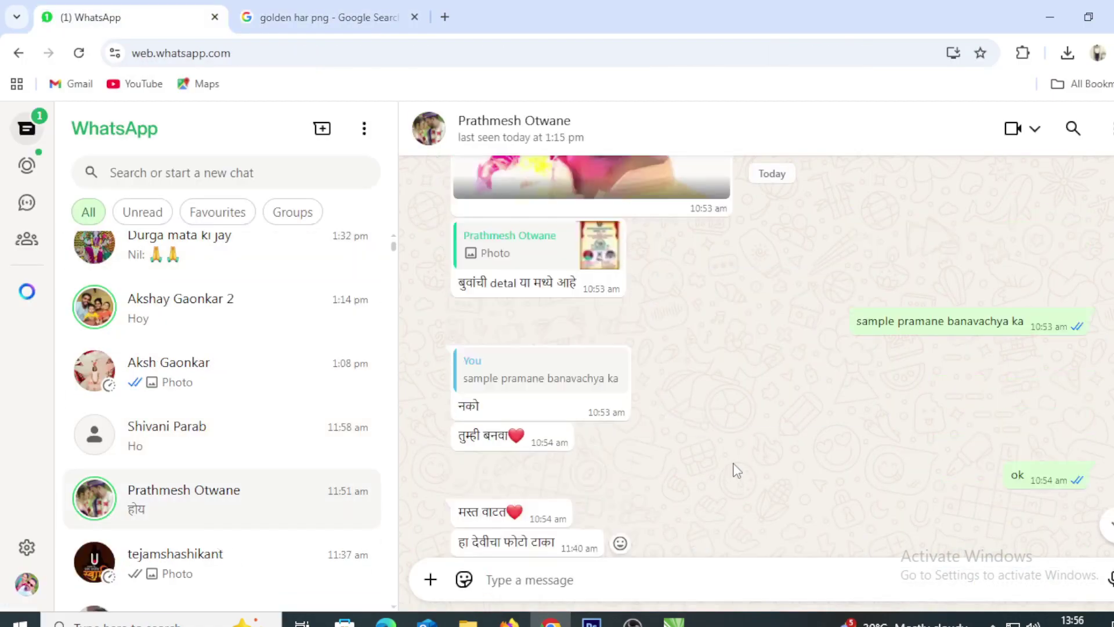
{"action": "scroll", "coordinate": [736, 469], "scroll_direction": "up", "scroll_amount": 3}
{"action": "key", "text": "alt+Tab"}
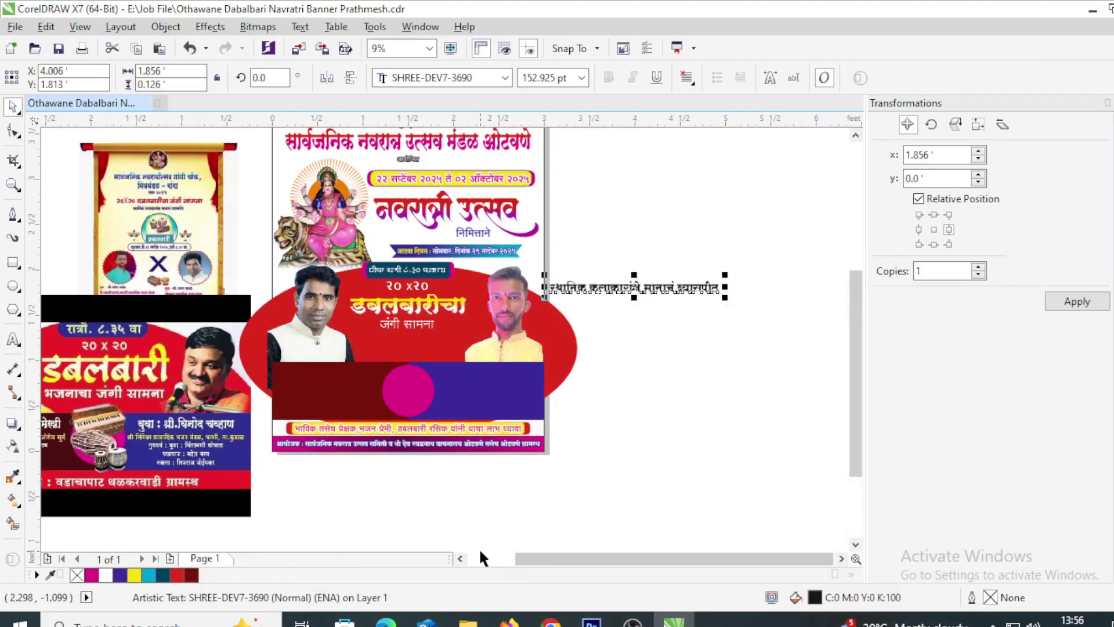
Step: Shrink the local-artists line to about 1.05 ft wide and move it up beside the festival title, outside the page
{"action": "left_click_drag", "start_coordinate": [669, 451], "coordinate": [685, 479]}
{"action": "scroll", "coordinate": [668, 390], "scroll_direction": "down", "scroll_amount": 2}
{"action": "scroll", "coordinate": [458, 396], "scroll_direction": "up", "scroll_amount": 3}
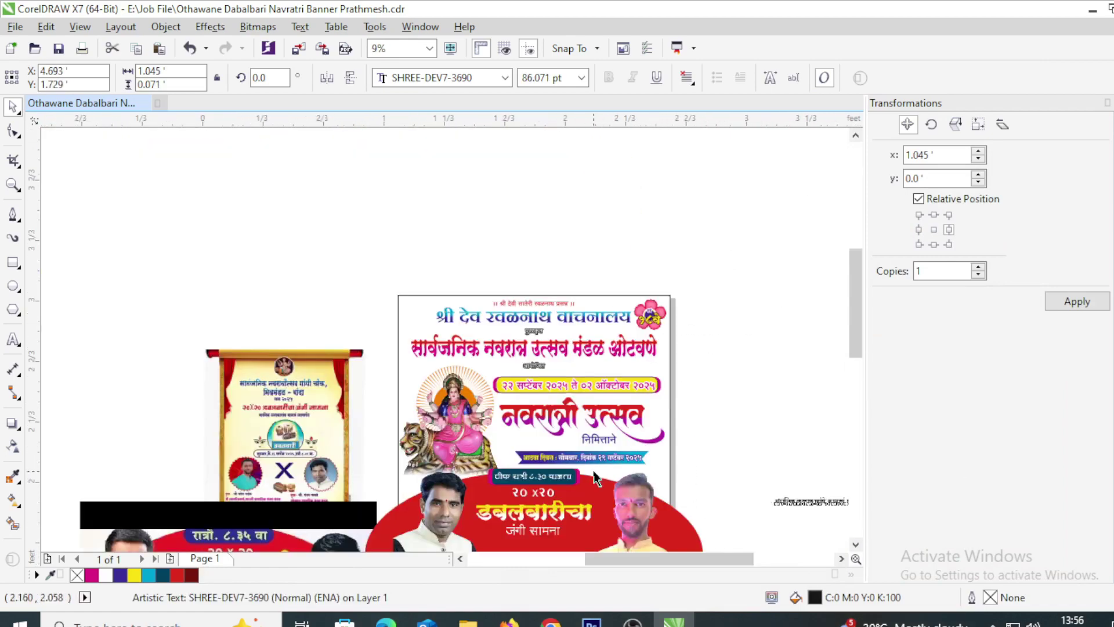
{"action": "left_click", "coordinate": [458, 406]}
{"action": "scroll", "coordinate": [459, 396], "scroll_direction": "up", "scroll_amount": 3}
{"action": "scroll", "coordinate": [459, 397], "scroll_direction": "down", "scroll_amount": 2}
{"action": "left_click", "coordinate": [737, 421]}
{"action": "scroll", "coordinate": [698, 378], "scroll_direction": "up", "scroll_amount": 1}
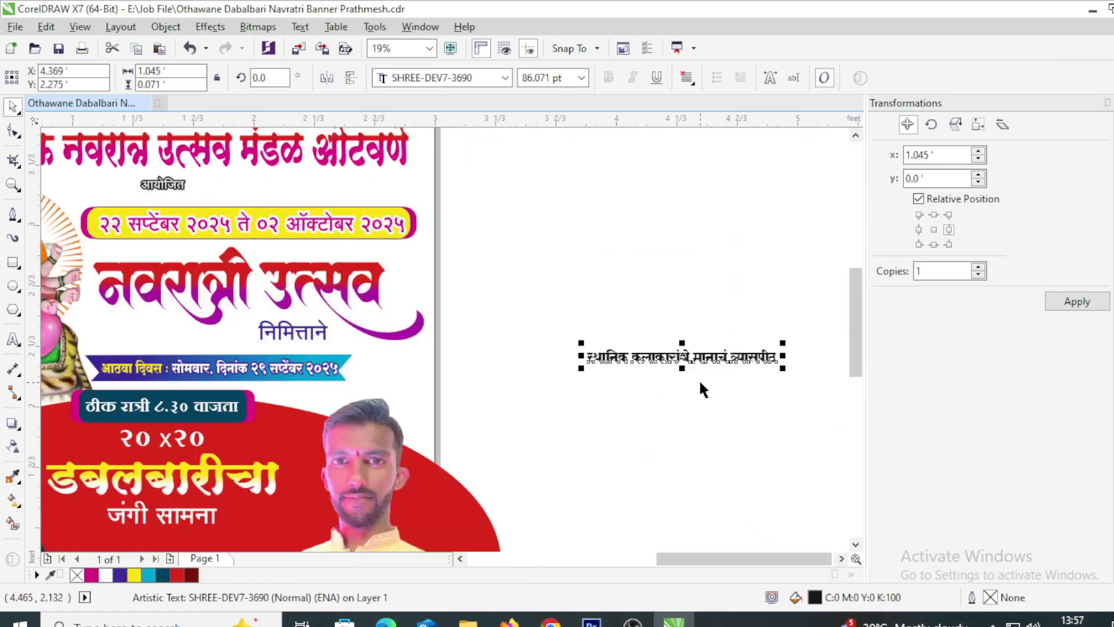
{"action": "scroll", "coordinate": [580, 399], "scroll_direction": "down", "scroll_amount": 1}
Step: PowerClip the large red ellipse inside the page-sized border rectangle
{"action": "left_click", "coordinate": [494, 438]}
{"action": "right_click", "coordinate": [493, 437]}
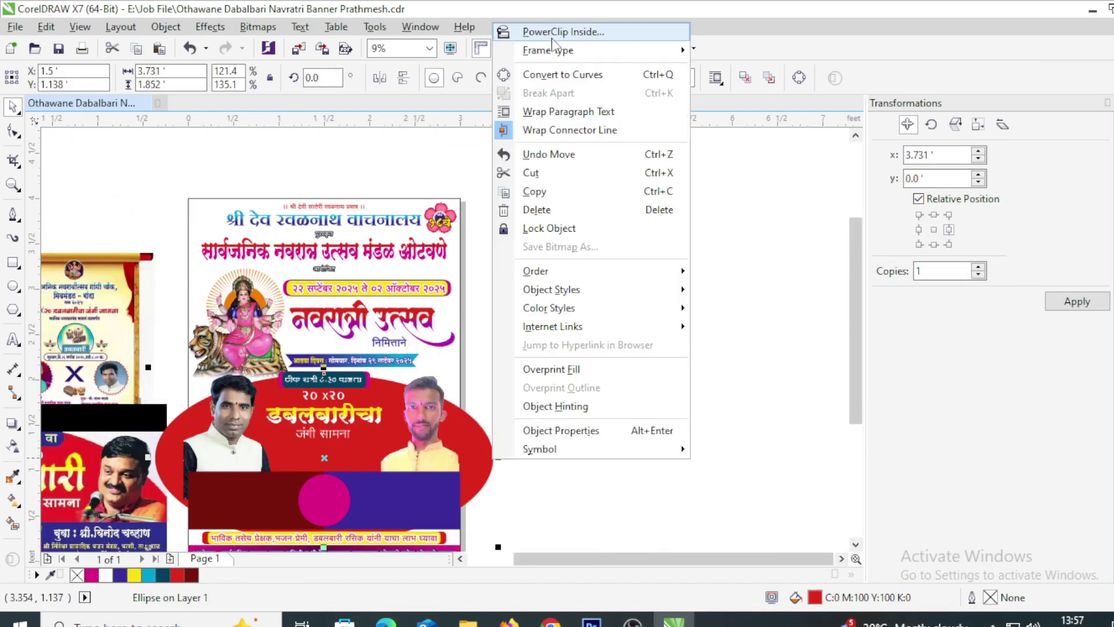
{"action": "left_click", "coordinate": [517, 30]}
{"action": "left_click", "coordinate": [341, 243]}
{"action": "scroll", "coordinate": [341, 244], "scroll_direction": "up", "scroll_amount": 1}
{"action": "scroll", "coordinate": [377, 290], "scroll_direction": "up", "scroll_amount": 1}
Step: Move the yellow date pill, the Navratri title text and the blue day ribbon slightly upward
{"action": "left_click", "coordinate": [406, 316]}
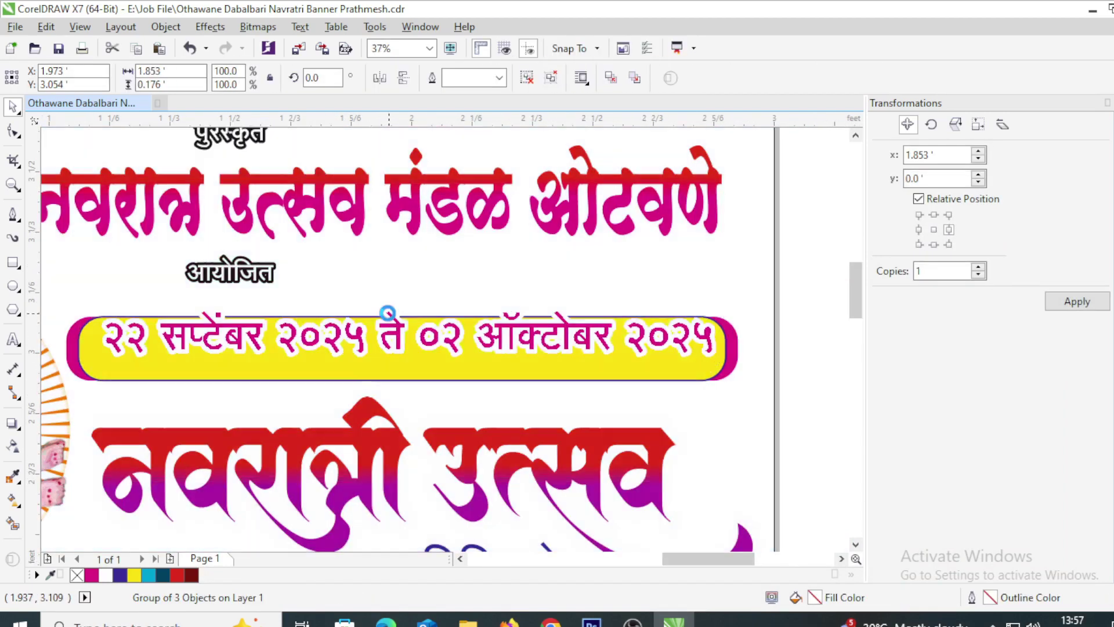
{"action": "scroll", "coordinate": [407, 316], "scroll_direction": "down", "scroll_amount": 1}
{"action": "scroll", "coordinate": [415, 313], "scroll_direction": "up", "scroll_amount": 1}
{"action": "scroll", "coordinate": [498, 362], "scroll_direction": "up", "scroll_amount": 2}
{"action": "scroll", "coordinate": [594, 430], "scroll_direction": "down", "scroll_amount": 3}
{"action": "left_click", "coordinate": [593, 431]}
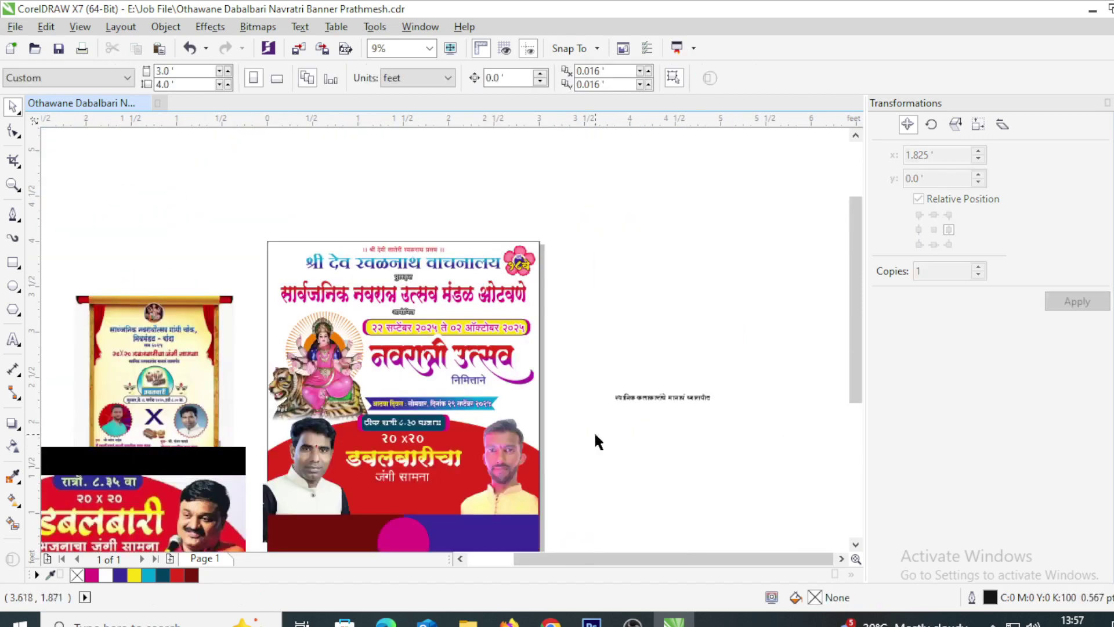
{"action": "scroll", "coordinate": [343, 392], "scroll_direction": "up", "scroll_amount": 2}
{"action": "scroll", "coordinate": [629, 454], "scroll_direction": "down", "scroll_amount": 1}
{"action": "scroll", "coordinate": [628, 454], "scroll_direction": "up", "scroll_amount": 1}
Step: Add a white outline to the magenta rectangle inside the start-time badge group
{"action": "left_click", "coordinate": [353, 409]}
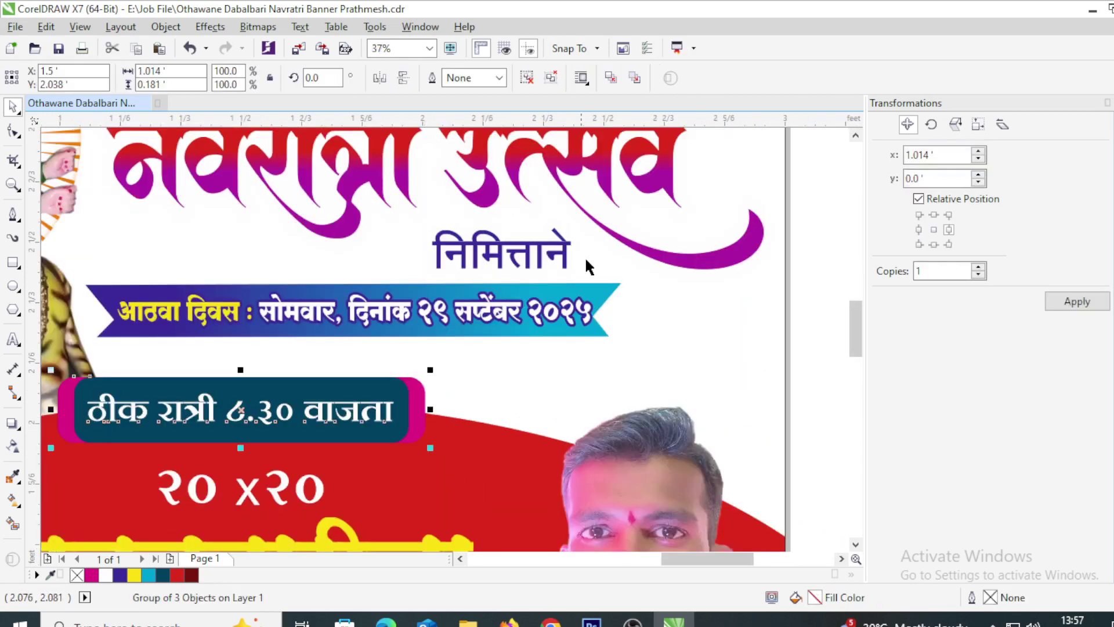
{"action": "left_click", "coordinate": [426, 400], "text": "ctrl"}
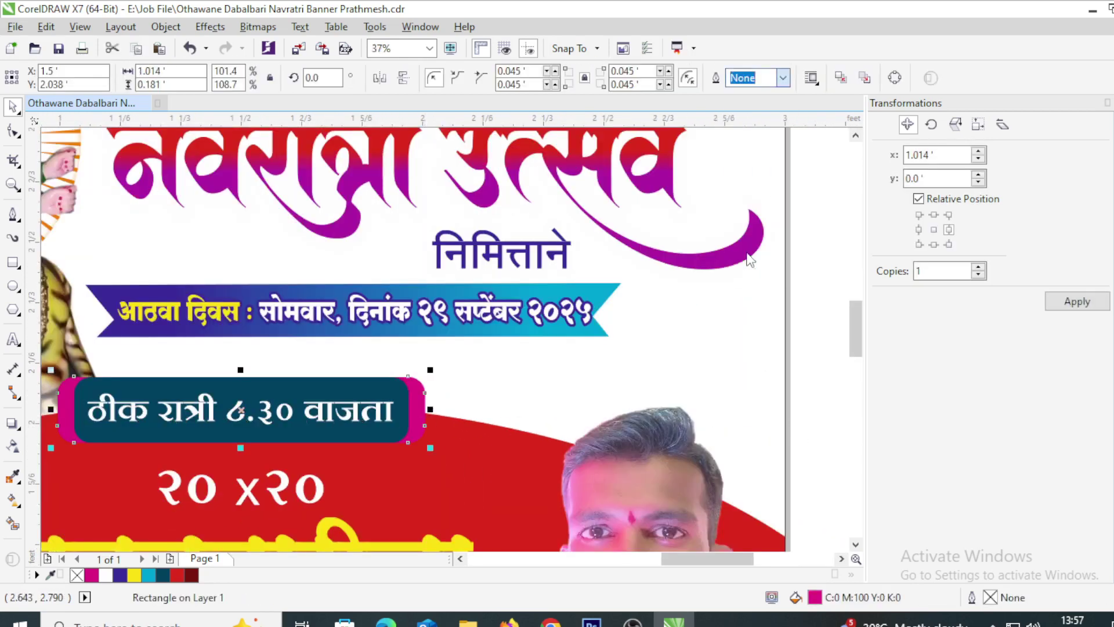
{"action": "left_click", "coordinate": [783, 78]}
{"action": "left_click", "coordinate": [769, 207]}
{"action": "key", "text": "ctrl+z"}
{"action": "scroll", "coordinate": [479, 363], "scroll_direction": "down", "scroll_amount": 1}
{"action": "scroll", "coordinate": [386, 430], "scroll_direction": "up", "scroll_amount": 1}
Step: Enlarge the २० x२० and डबलबारीचा lines together to about 1.4 ft wide beneath the time badge
{"action": "left_click", "coordinate": [386, 415], "text": "shift"}
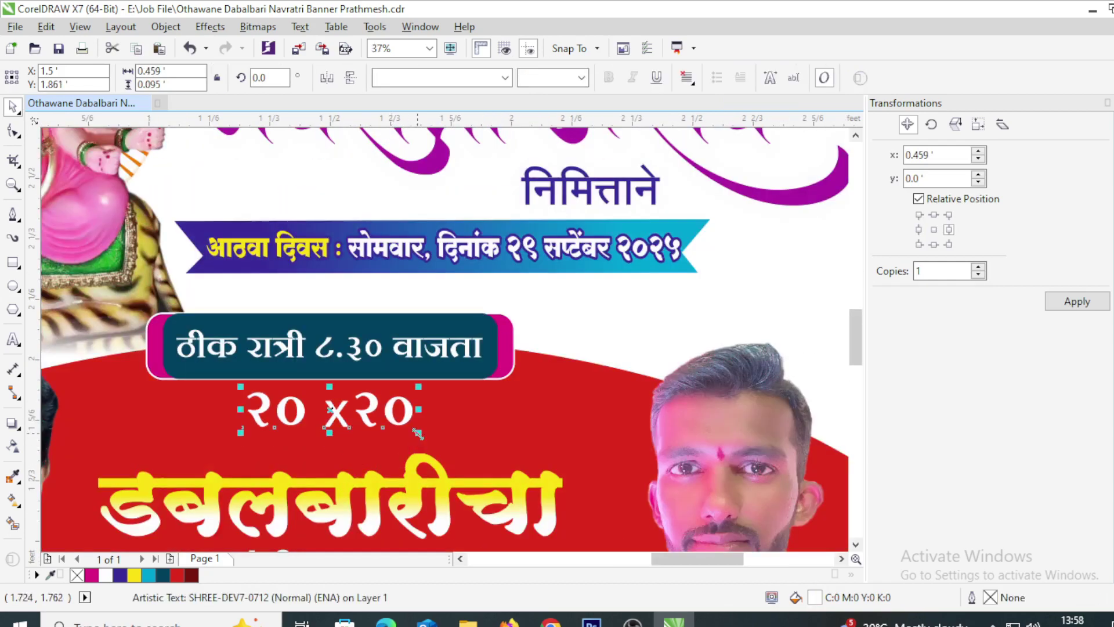
{"action": "left_click", "coordinate": [503, 378], "text": "shift"}
{"action": "scroll", "coordinate": [504, 379], "scroll_direction": "down", "scroll_amount": 1}
{"action": "scroll", "coordinate": [422, 444], "scroll_direction": "up", "scroll_amount": 1}
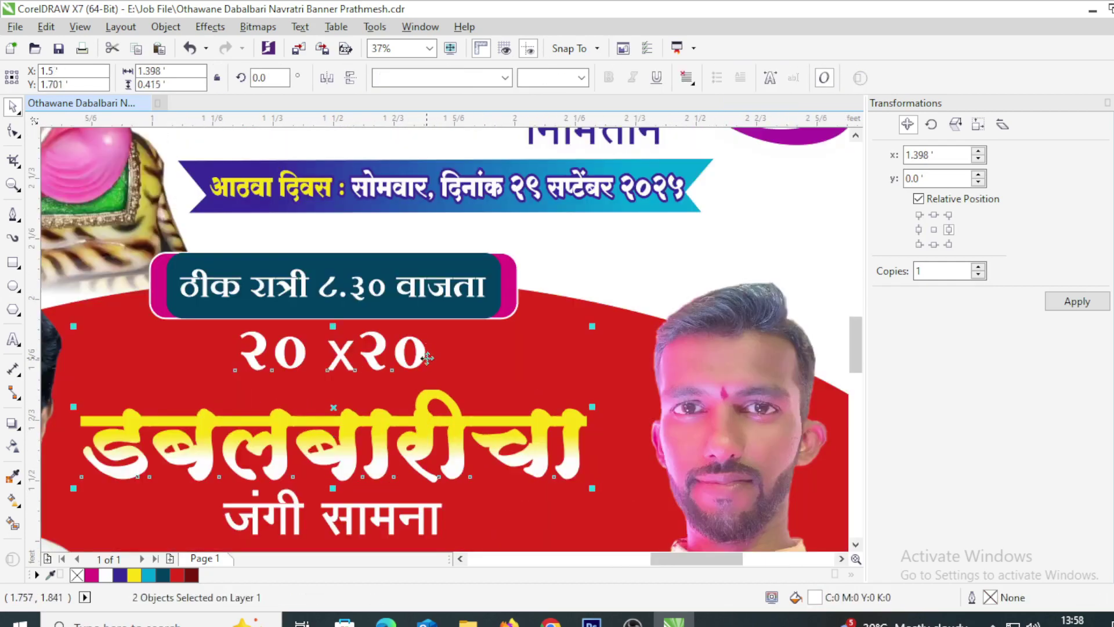
{"action": "scroll", "coordinate": [422, 444], "scroll_direction": "down", "scroll_amount": 1}
{"action": "key", "text": "Escape"}
Step: Break the local-artists text into three centred lines
{"action": "left_click", "coordinate": [422, 444]}
{"action": "scroll", "coordinate": [422, 444], "scroll_direction": "up", "scroll_amount": 1}
{"action": "scroll", "coordinate": [633, 391], "scroll_direction": "down", "scroll_amount": 1}
{"action": "left_click", "coordinate": [723, 391]}
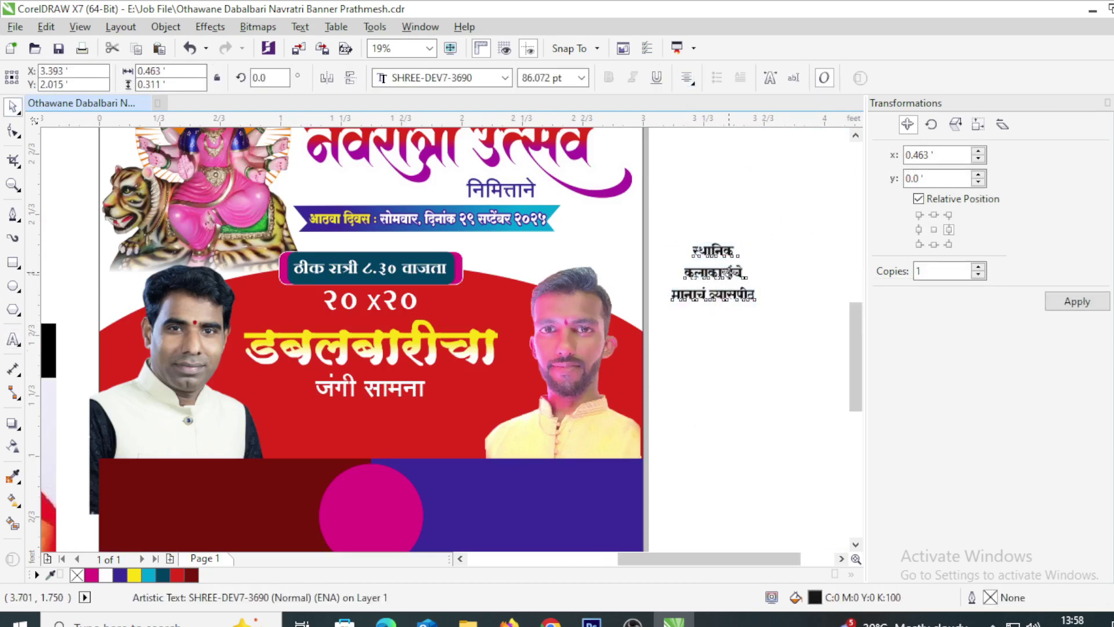
Step: Move the three-line local-artists text beside the day ribbon above the performer's head and tighten its line spacing
{"action": "left_click_drag", "start_coordinate": [714, 273], "coordinate": [598, 234]}
{"action": "key", "text": "F10"}
{"action": "scroll", "coordinate": [42, 168], "scroll_direction": "up", "scroll_amount": 1}
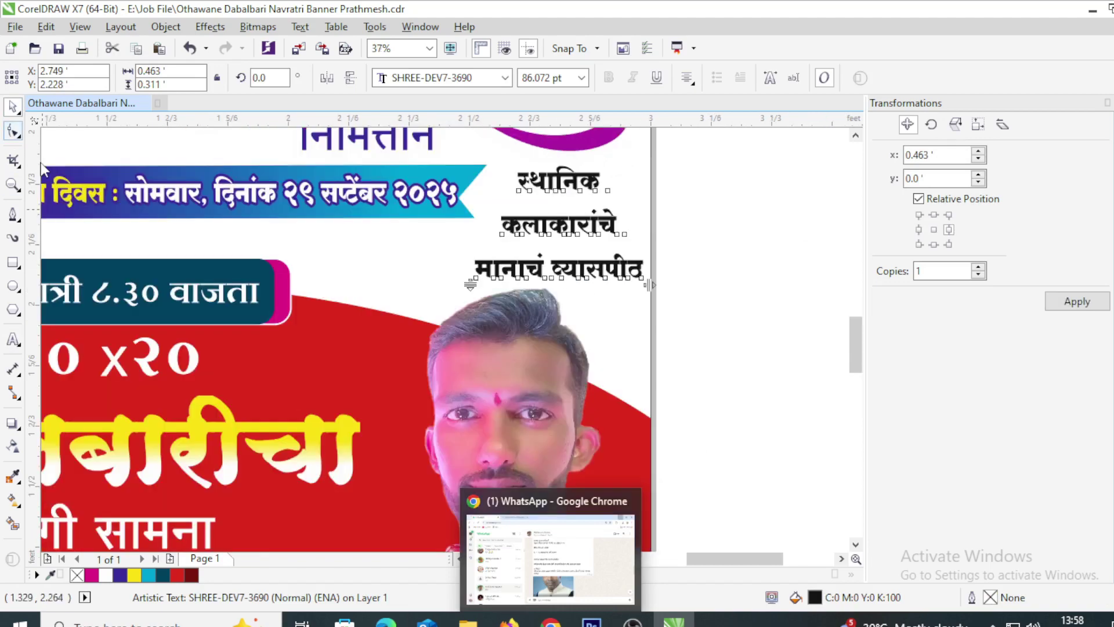
{"action": "left_click", "coordinate": [12, 106]}
{"action": "left_click", "coordinate": [34, 106]}
{"action": "left_click", "coordinate": [661, 313]}
{"action": "scroll", "coordinate": [661, 313], "scroll_direction": "down", "scroll_amount": 1}
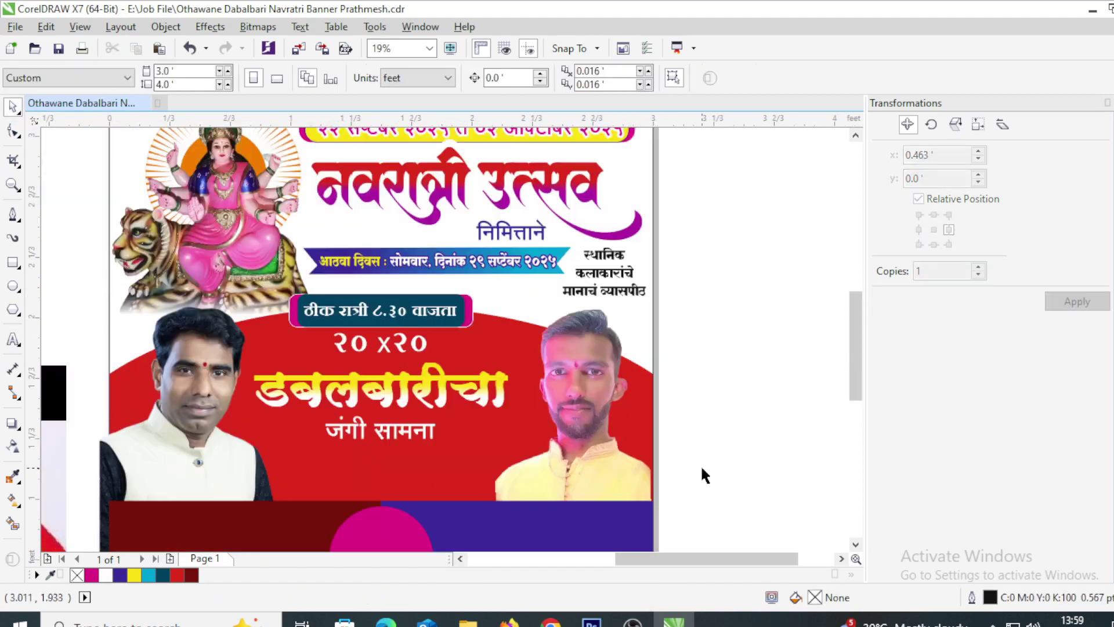
Step: Colour the local-artists text magenta and draw a closed freehand outline about 0.57 by 0.34 ft around it
{"action": "left_click", "coordinate": [604, 273]}
{"action": "left_click", "coordinate": [683, 313]}
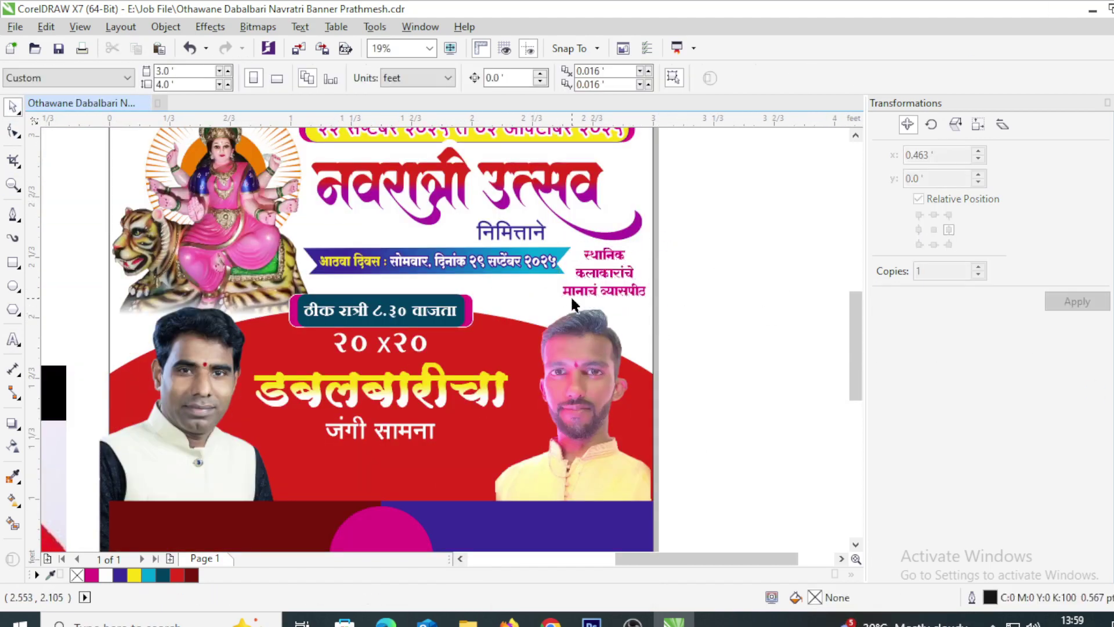
{"action": "key", "text": "F5"}
{"action": "scroll", "coordinate": [532, 219], "scroll_direction": "up", "scroll_amount": 1}
{"action": "left_click_drag", "start_coordinate": [513, 196], "coordinate": [535, 176]}
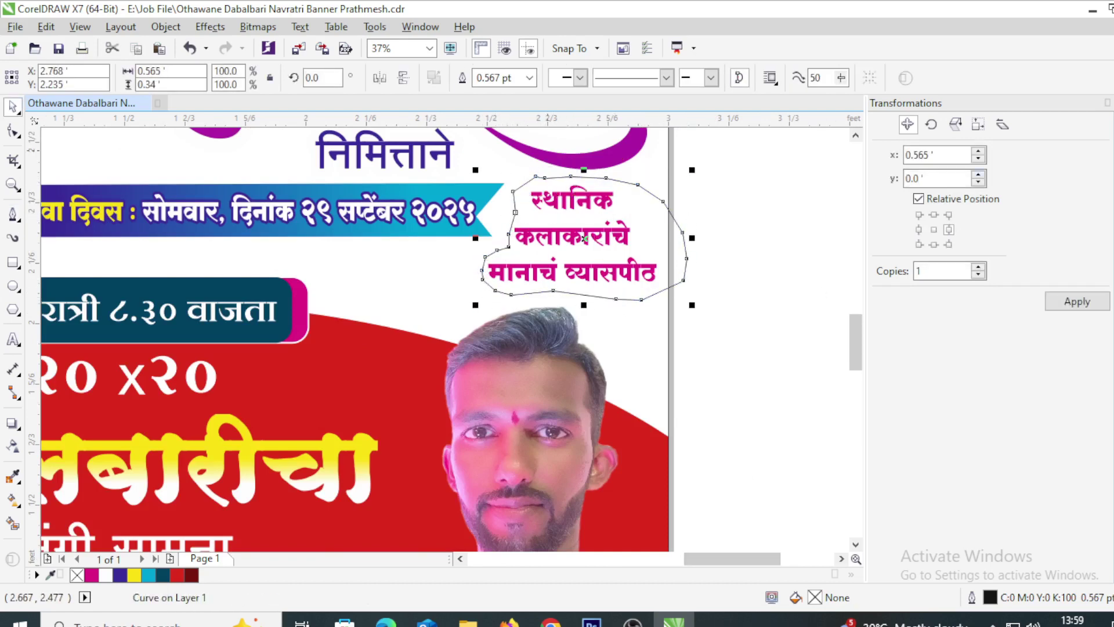
Step: Fill the freehand shape around the local-artists text white, remove its outline and convert it to a 72 dpi CMYK bitmap
{"action": "left_click", "coordinate": [105, 574]}
{"action": "right_click", "coordinate": [76, 574]}
{"action": "left_click", "coordinate": [296, 49]}
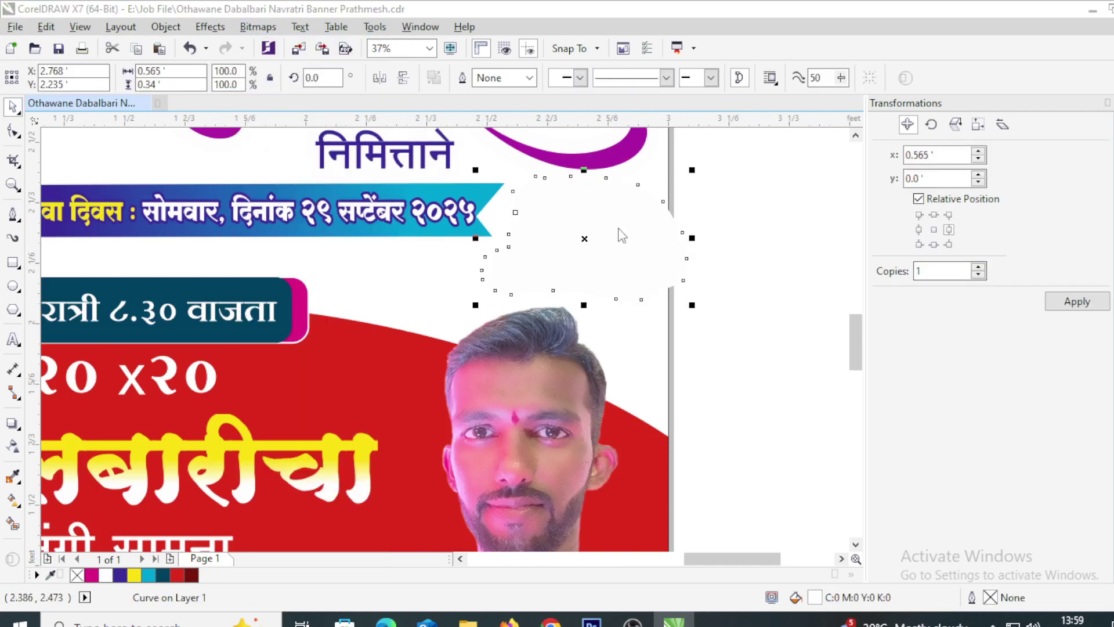
{"action": "key", "text": "Return"}
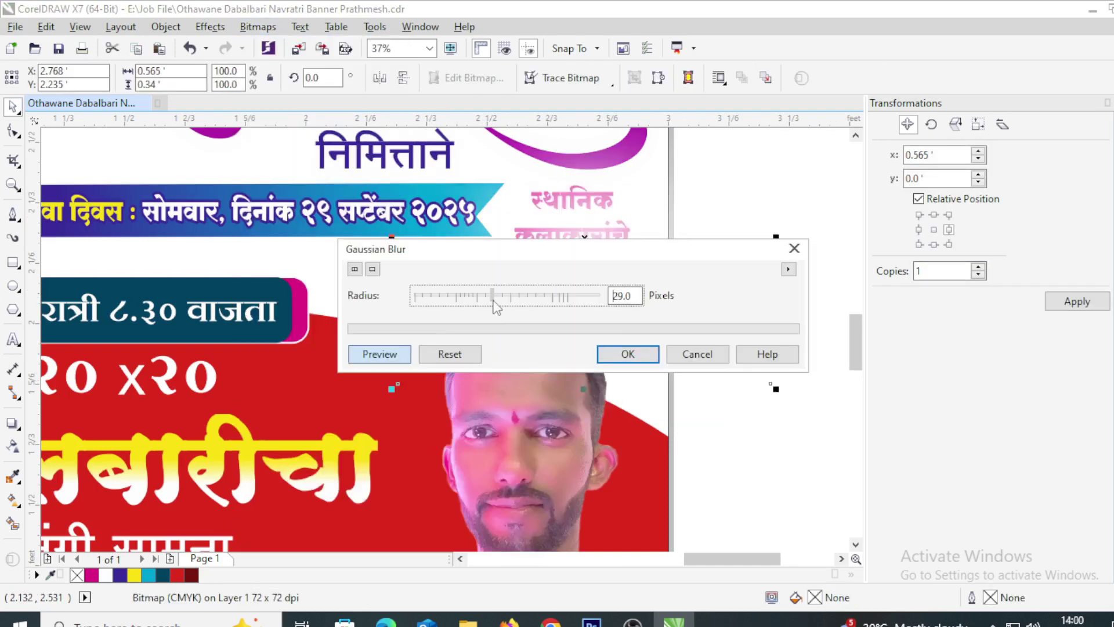
Step: Apply a Gaussian Blur to the white shape and place it behind the local-artists text
{"action": "left_click_drag", "start_coordinate": [493, 298], "coordinate": [447, 298]}
{"action": "left_click", "coordinate": [638, 353]}
{"action": "right_click", "coordinate": [673, 148]}
{"action": "left_click", "coordinate": [772, 262]}
{"action": "scroll", "coordinate": [717, 348], "scroll_direction": "down", "scroll_amount": 2}
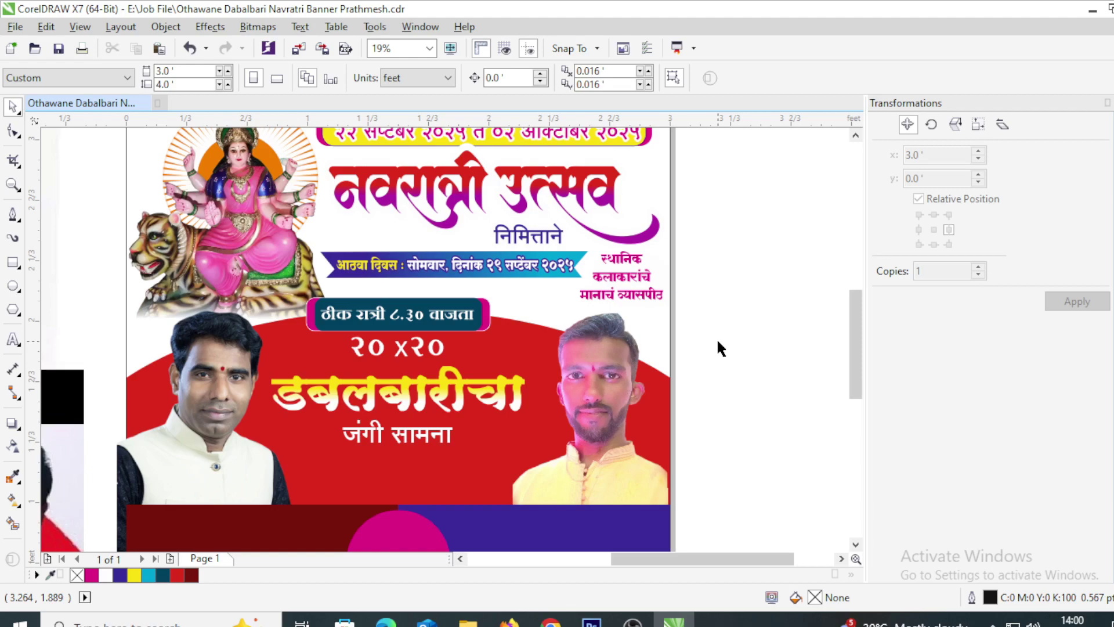
Step: Add the harmonium, barrel drum and cymbals pictures over the magenta circle, with the harmonium about 0.64 ft and the cymbals about 0.3 ft wide
{"action": "scroll", "coordinate": [577, 455], "scroll_direction": "down", "scroll_amount": 2}
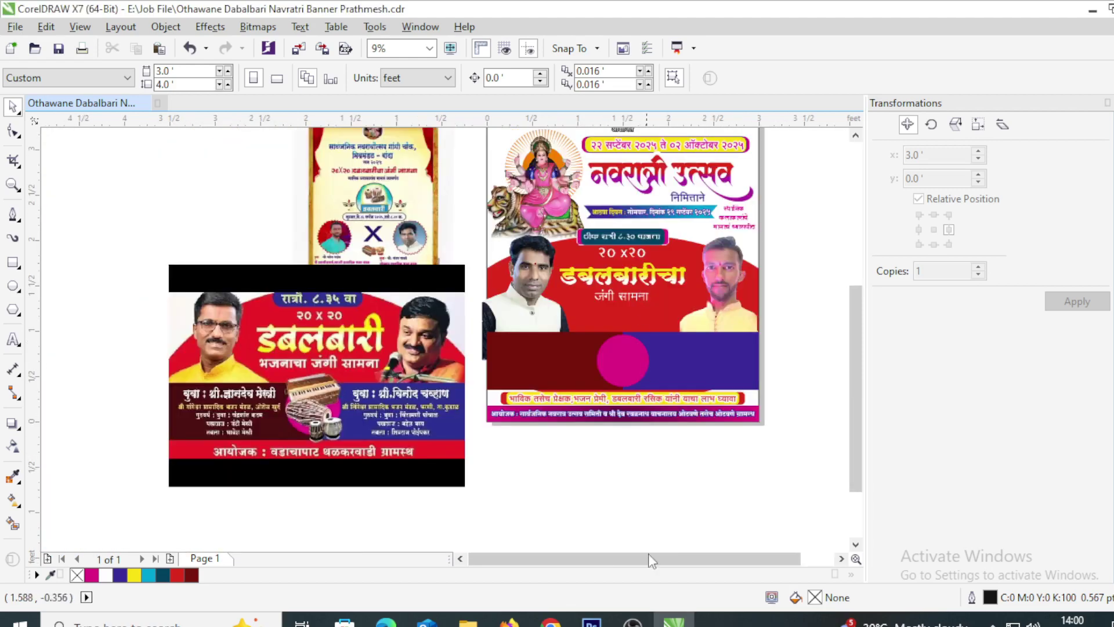
{"action": "left_click_drag", "start_coordinate": [673, 473], "coordinate": [683, 298]}
{"action": "scroll", "coordinate": [626, 331], "scroll_direction": "up", "scroll_amount": 2}
{"action": "scroll", "coordinate": [807, 374], "scroll_direction": "down", "scroll_amount": 2}
{"action": "scroll", "coordinate": [667, 371], "scroll_direction": "up", "scroll_amount": 2}
{"action": "scroll", "coordinate": [645, 330], "scroll_direction": "up", "scroll_amount": 1}
{"action": "scroll", "coordinate": [662, 481], "scroll_direction": "down", "scroll_amount": 3}
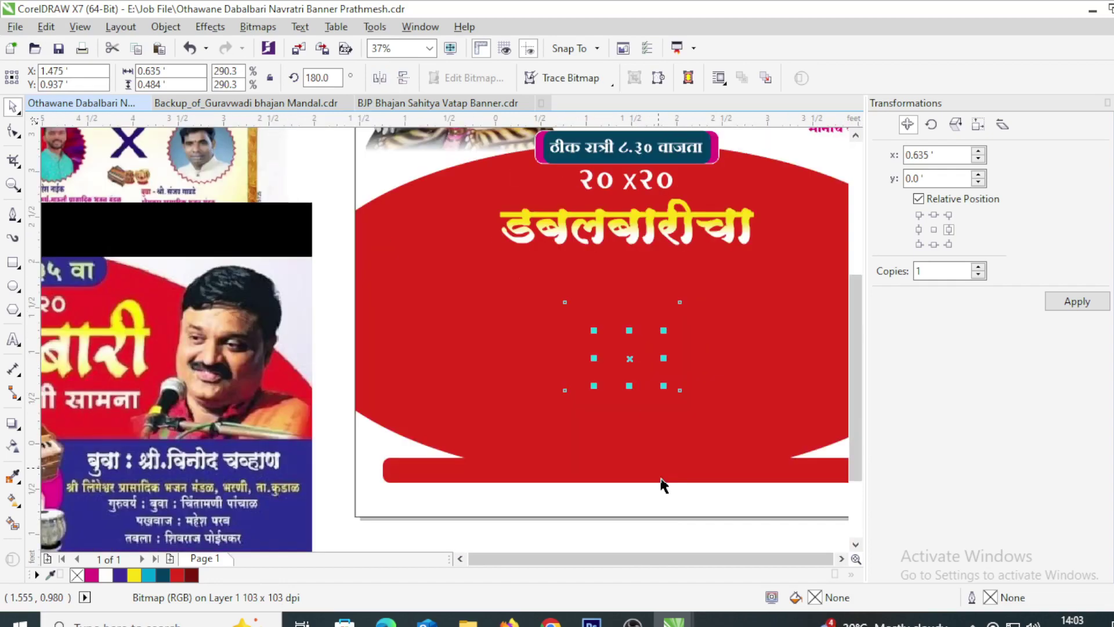
{"action": "left_click", "coordinate": [671, 522]}
{"action": "left_click", "coordinate": [645, 383]}
{"action": "scroll", "coordinate": [631, 392], "scroll_direction": "up", "scroll_amount": 1}
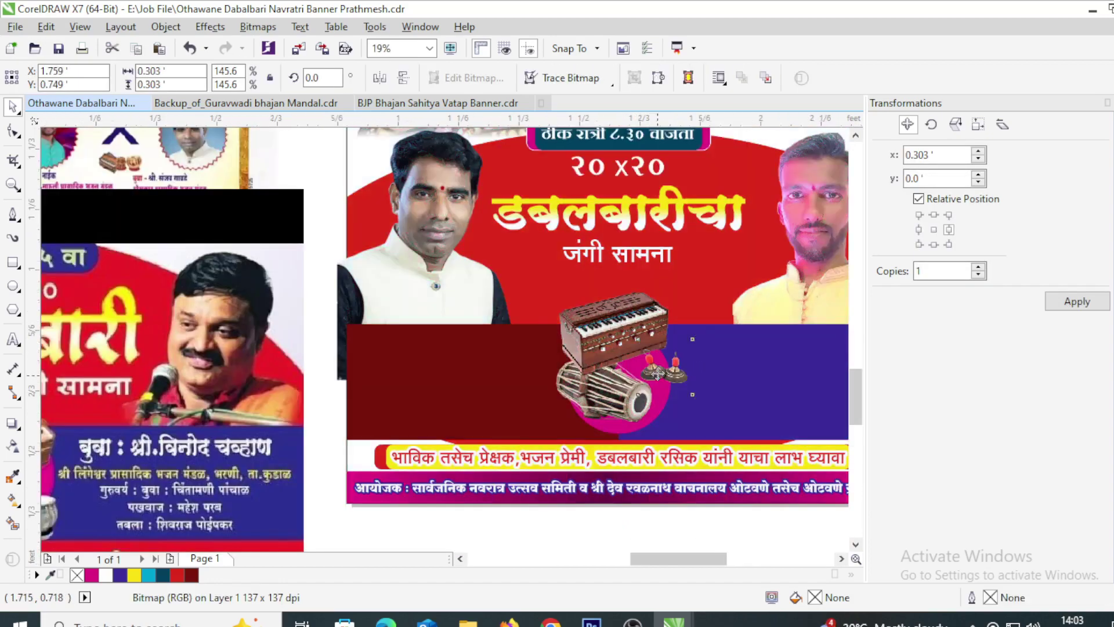
Step: Place the tabla pair, about 0.38 ft wide, in front of the barrel drum on the magenta circle
{"action": "scroll", "coordinate": [505, 441], "scroll_direction": "down", "scroll_amount": 1}
{"action": "left_click_drag", "start_coordinate": [487, 472], "coordinate": [570, 532]}
{"action": "scroll", "coordinate": [567, 420], "scroll_direction": "up", "scroll_amount": 2}
{"action": "left_click_drag", "start_coordinate": [530, 492], "coordinate": [592, 440]}
{"action": "left_click_drag", "start_coordinate": [614, 485], "coordinate": [632, 516]}
{"action": "scroll", "coordinate": [650, 521], "scroll_direction": "down", "scroll_amount": 4}
{"action": "left_click", "coordinate": [649, 521]}
{"action": "scroll", "coordinate": [605, 383], "scroll_direction": "up", "scroll_amount": 1}
{"action": "scroll", "coordinate": [605, 383], "scroll_direction": "up", "scroll_amount": 2}
Step: Shrink the cymbals to about 0.22 ft wide and enlarge the tabla pair to about 0.44 ft wide
{"action": "left_click", "coordinate": [605, 383]}
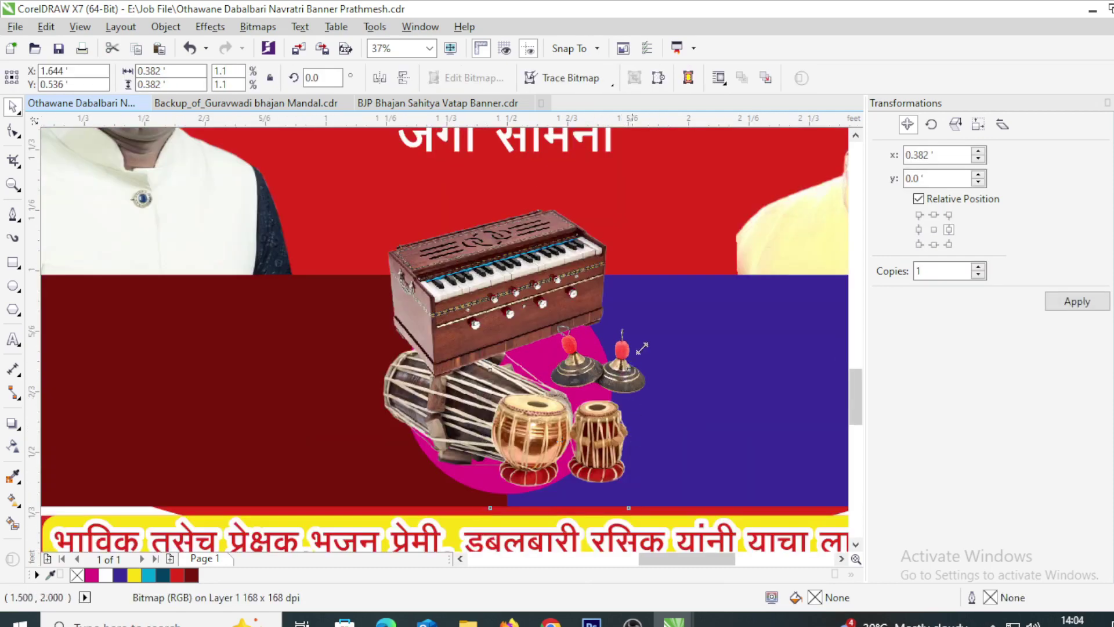
{"action": "left_click_drag", "start_coordinate": [634, 363], "coordinate": [580, 392]}
{"action": "scroll", "coordinate": [609, 382], "scroll_direction": "down", "scroll_amount": 3}
{"action": "scroll", "coordinate": [609, 383], "scroll_direction": "up", "scroll_amount": 2}
{"action": "left_click", "coordinate": [565, 447]}
{"action": "scroll", "coordinate": [565, 447], "scroll_direction": "down", "scroll_amount": 2}
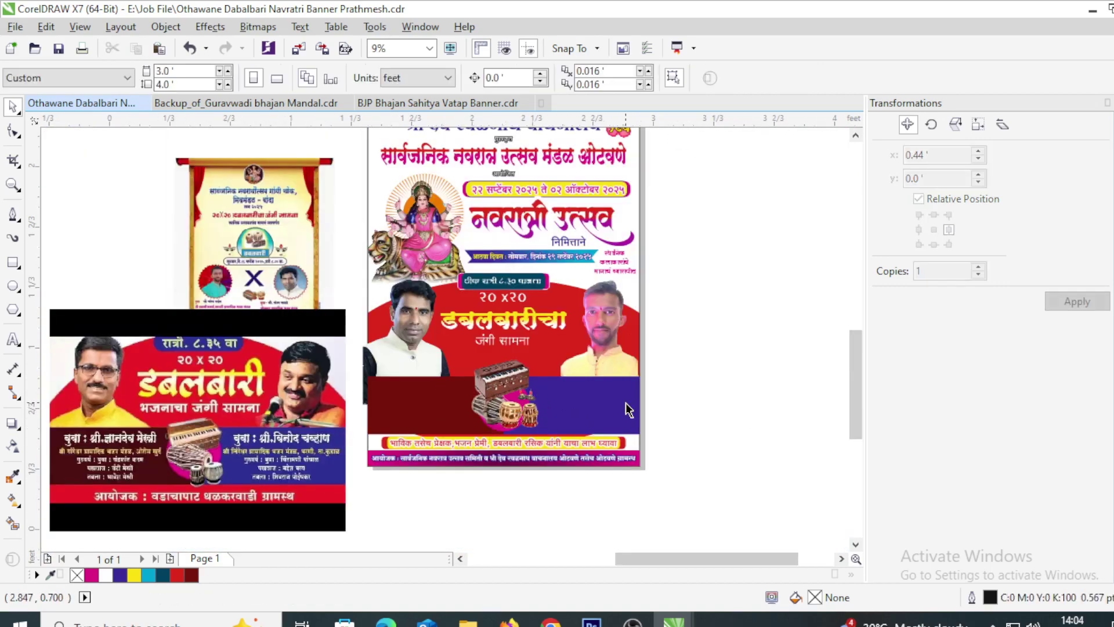
Step: Move the scroll-shaped reference poster to the empty area on the other side of the banner page
{"action": "scroll", "coordinate": [452, 400], "scroll_direction": "up", "scroll_amount": 2}
{"action": "left_click", "coordinate": [451, 400]}
{"action": "scroll", "coordinate": [450, 448], "scroll_direction": "down", "scroll_amount": 3}
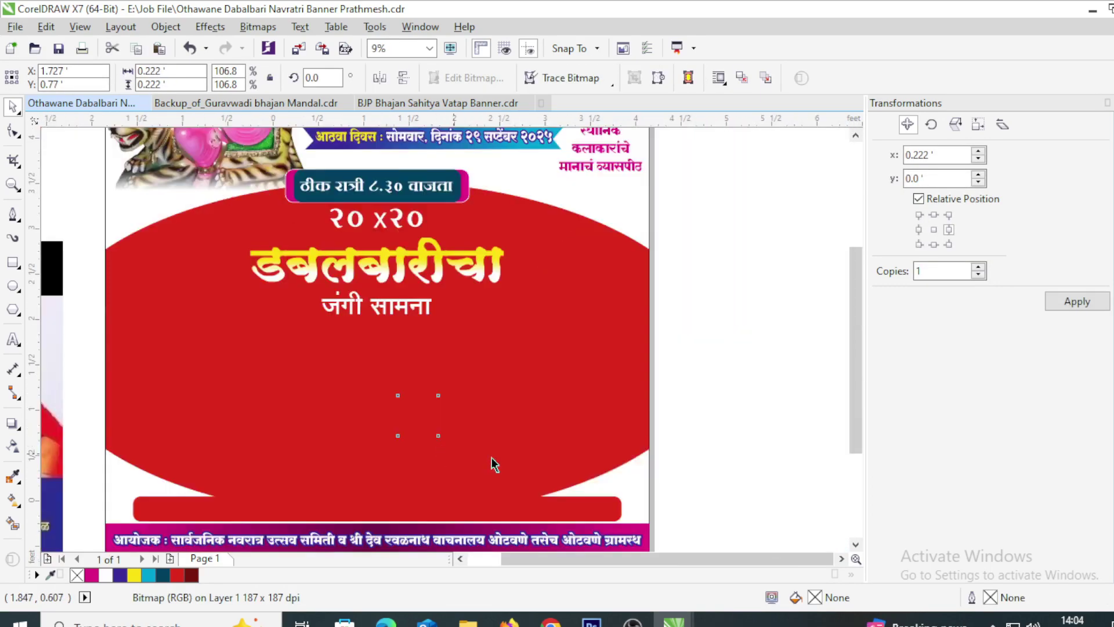
{"action": "left_click", "coordinate": [623, 464]}
{"action": "left_click_drag", "start_coordinate": [162, 300], "coordinate": [636, 363]}
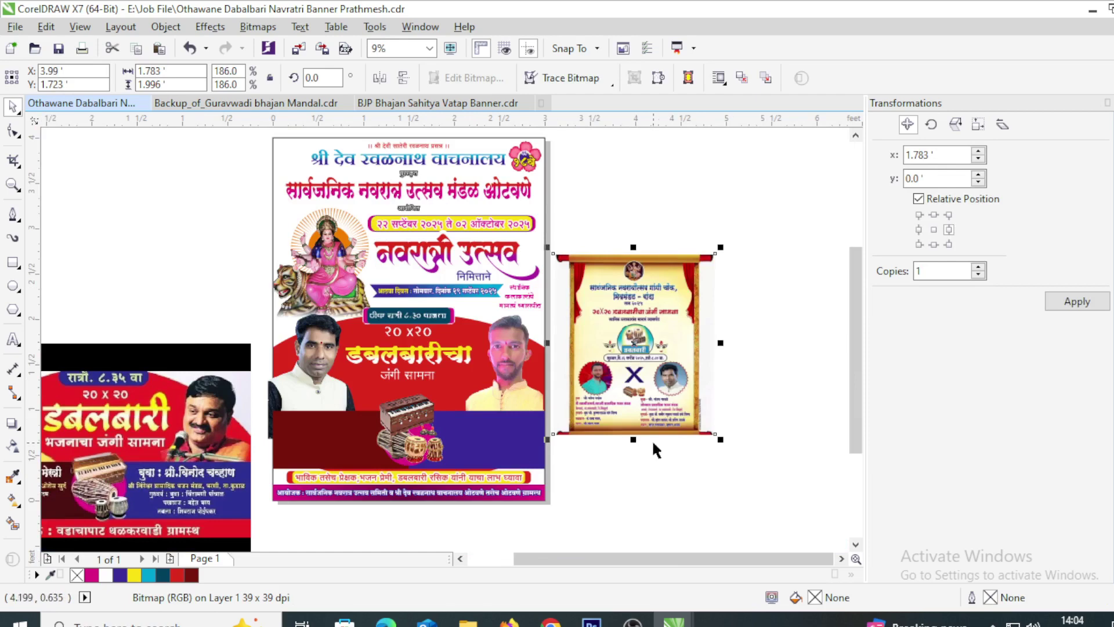
Step: Place a copy of the निमित्ताने text off the page beneath the scroll-shaped reference poster
{"action": "left_click_drag", "start_coordinate": [501, 293], "coordinate": [615, 482]}
{"action": "scroll", "coordinate": [615, 482], "scroll_direction": "up", "scroll_amount": 1}
{"action": "scroll", "coordinate": [654, 449], "scroll_direction": "down", "scroll_amount": 1}
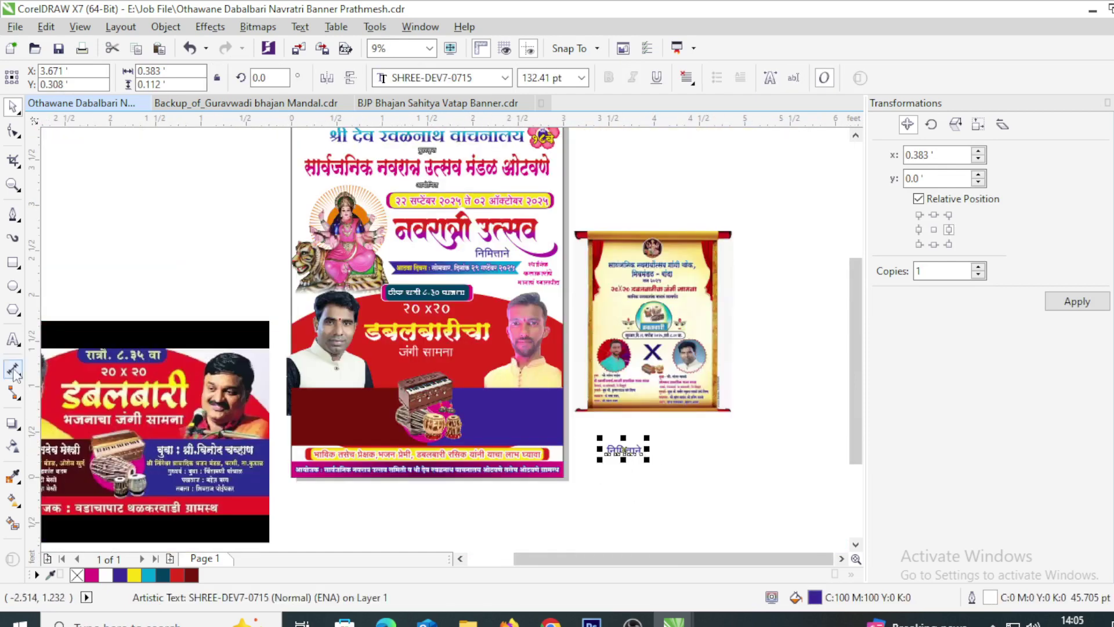
Step: Close the BJP Bhajan Sahitya Vatap Banner and Backup_of_Guravwadi bhajan Mandal documents and return to the Navratri banner
{"action": "left_click", "coordinate": [499, 102]}
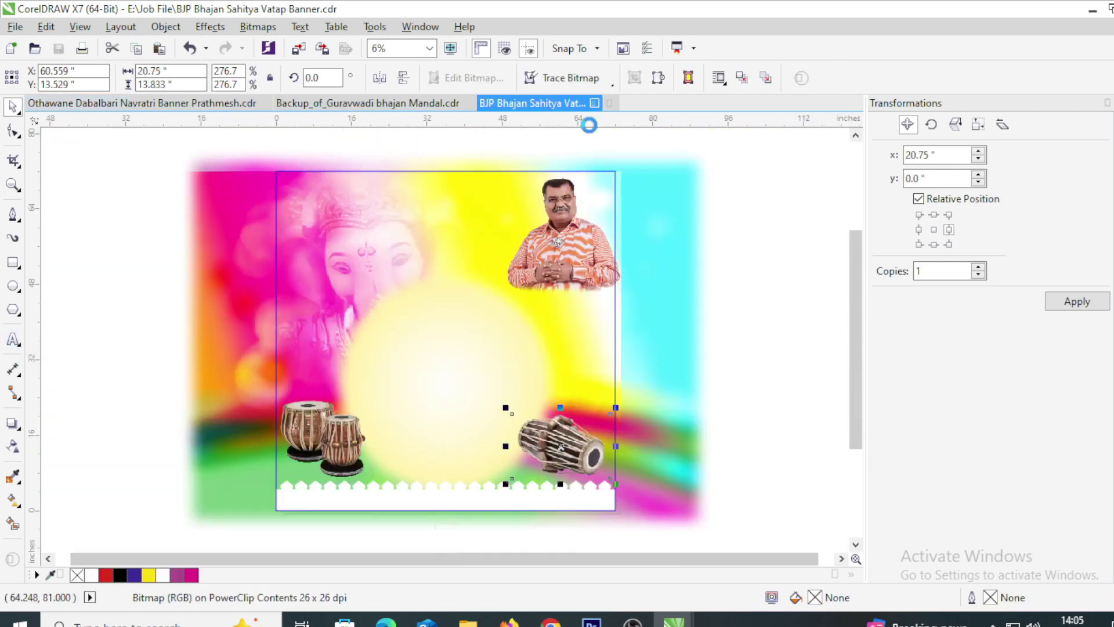
{"action": "left_click", "coordinate": [594, 102]}
{"action": "left_click", "coordinate": [398, 103]}
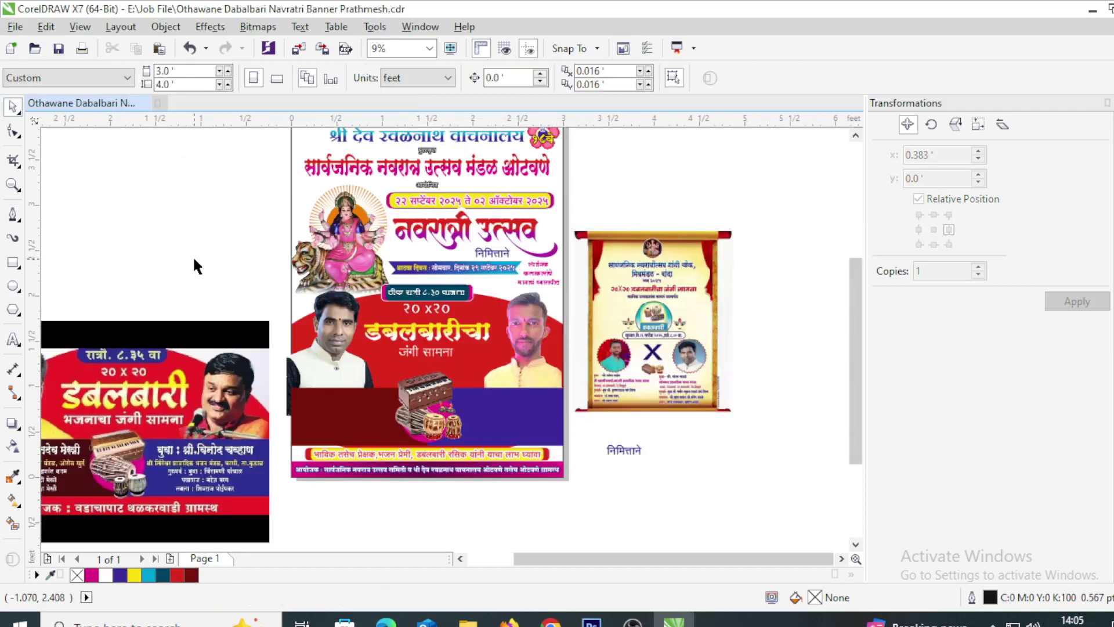
Step: Enlarge the harmonium to about 0.73 ft wide just beneath the जंगी सामना line, and size the barrel drum to about 0.75 ft wide
{"action": "left_click", "coordinate": [444, 389]}
{"action": "scroll", "coordinate": [444, 390], "scroll_direction": "up", "scroll_amount": 1}
{"action": "scroll", "coordinate": [479, 429], "scroll_direction": "up", "scroll_amount": 2}
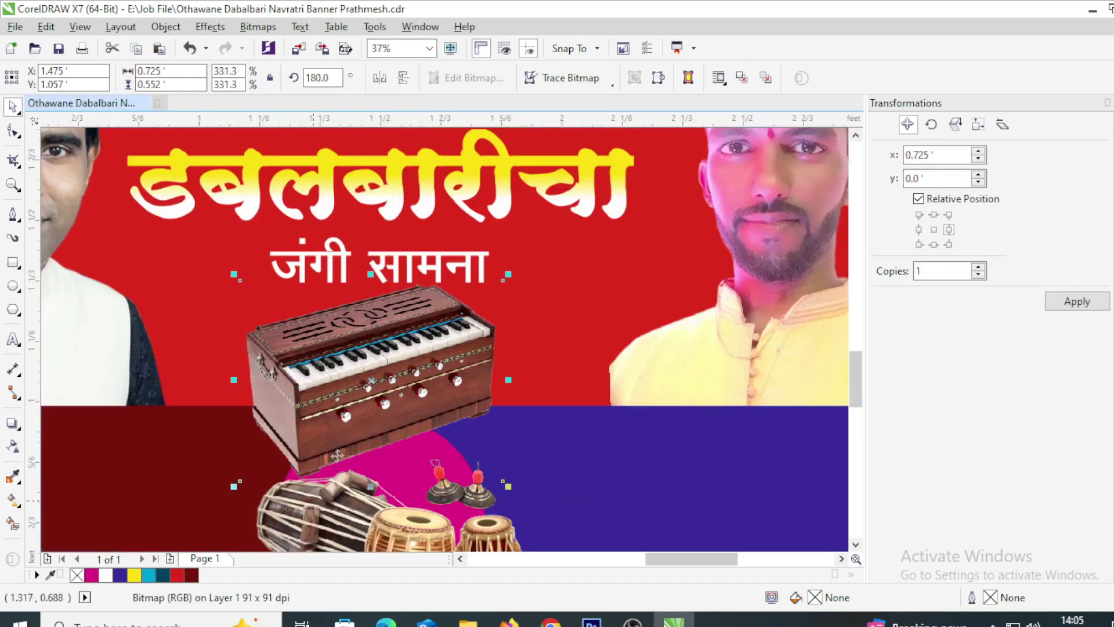
{"action": "scroll", "coordinate": [453, 458], "scroll_direction": "down", "scroll_amount": 1}
{"action": "left_click", "coordinate": [451, 475]}
{"action": "scroll", "coordinate": [451, 485], "scroll_direction": "down", "scroll_amount": 1}
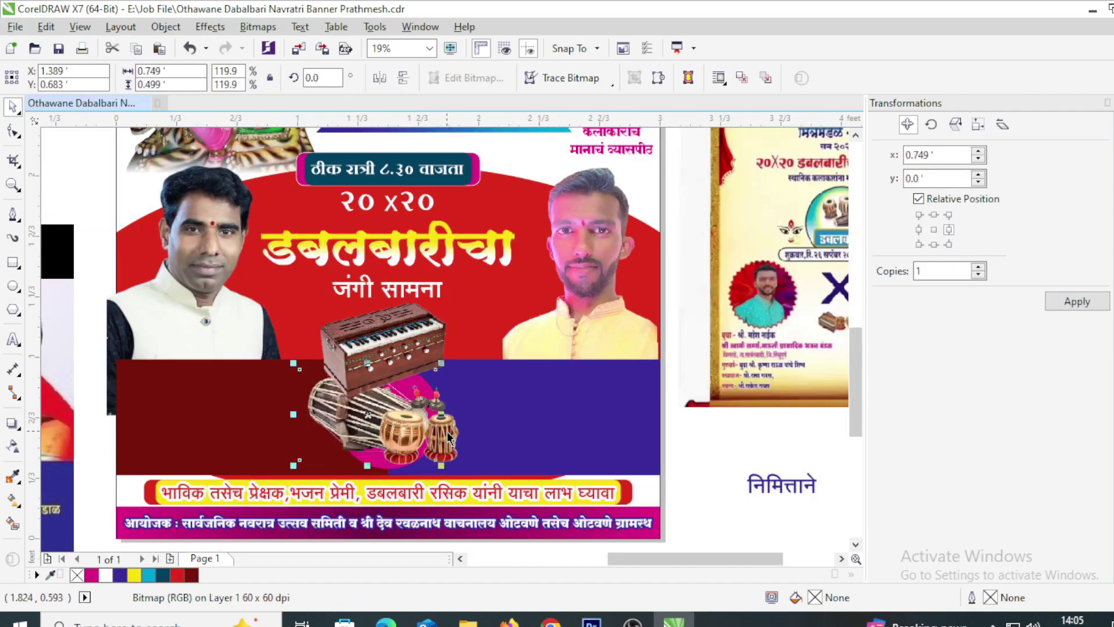